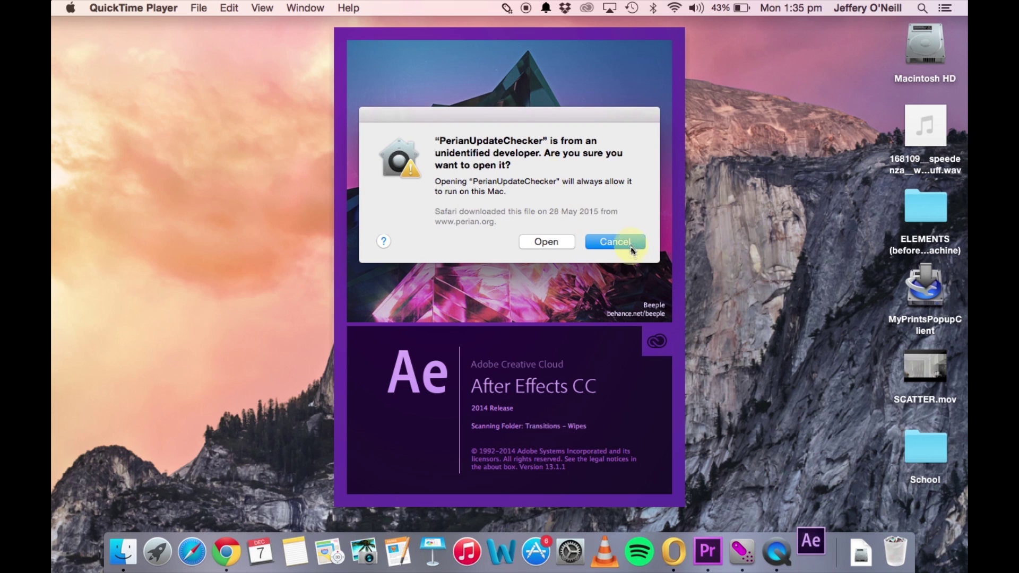
- Cancel opening PerianUpdateChecker, then switch to Chrome and look at the SCATTER.mov download on the Scatterise lesson page
{"action": "left_click", "coordinate": [619, 241]}
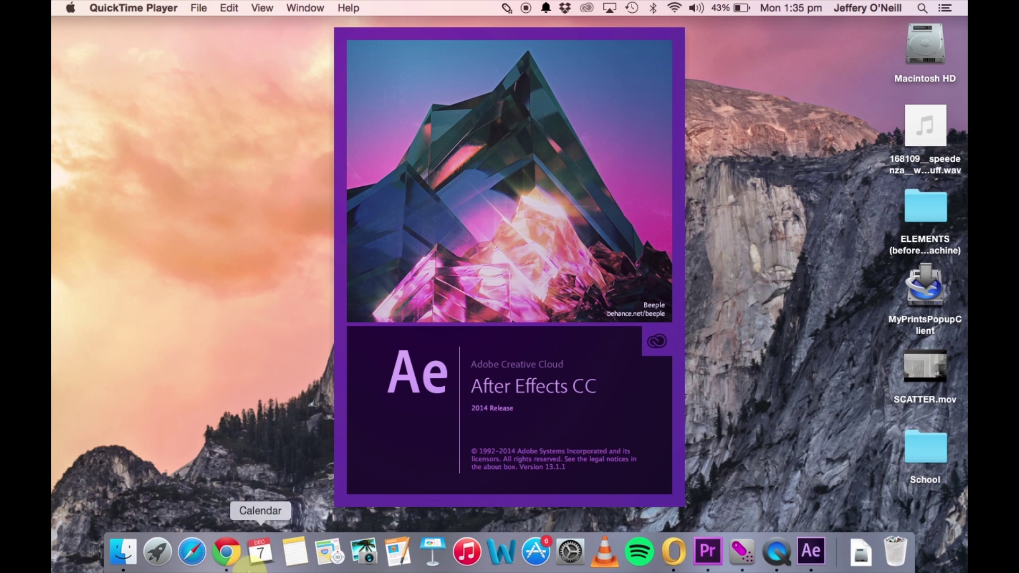
{"action": "left_click", "coordinate": [227, 552]}
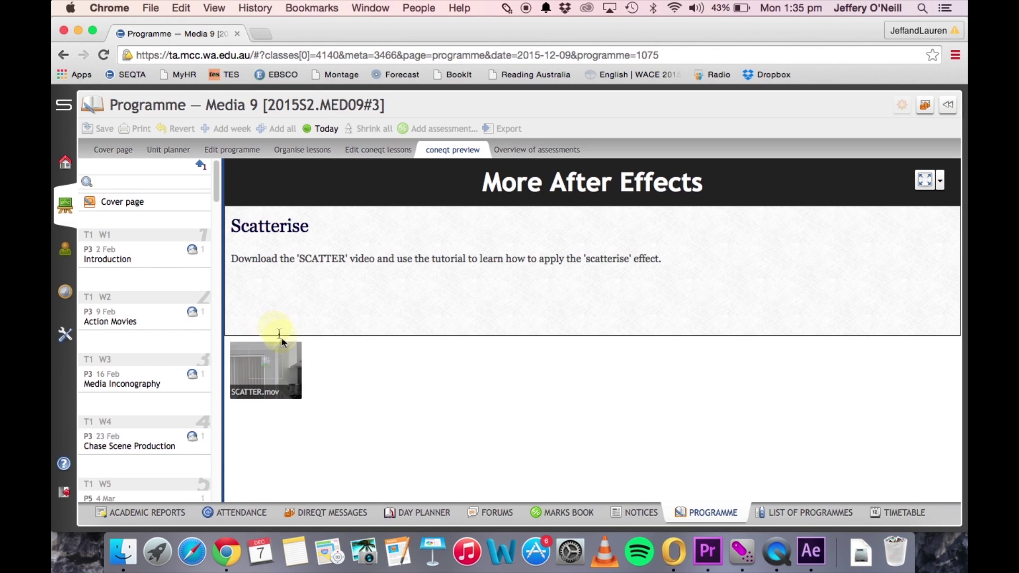
{"action": "left_click", "coordinate": [275, 365]}
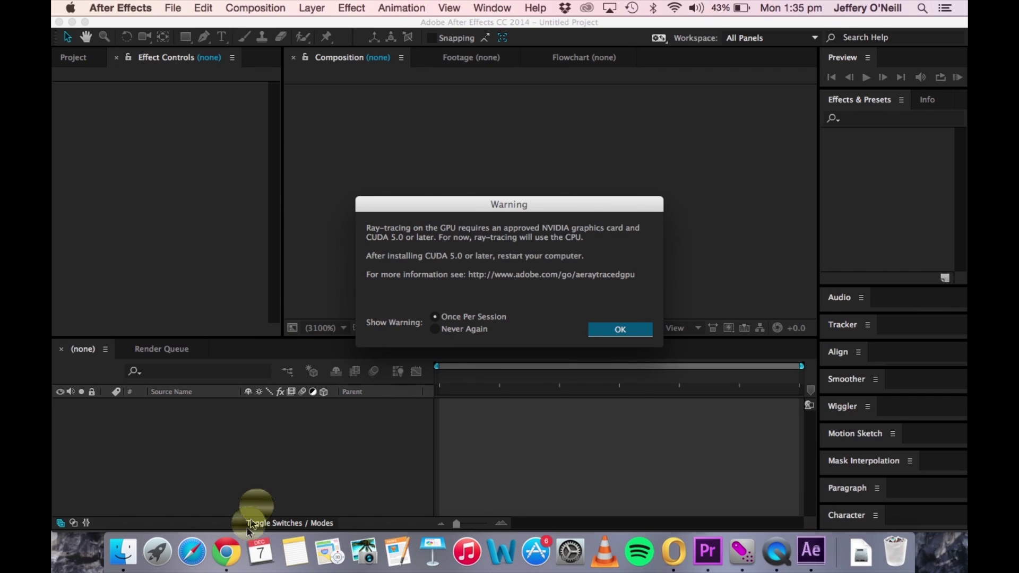
{"action": "left_click", "coordinate": [226, 552]}
{"action": "left_click", "coordinate": [287, 372]}
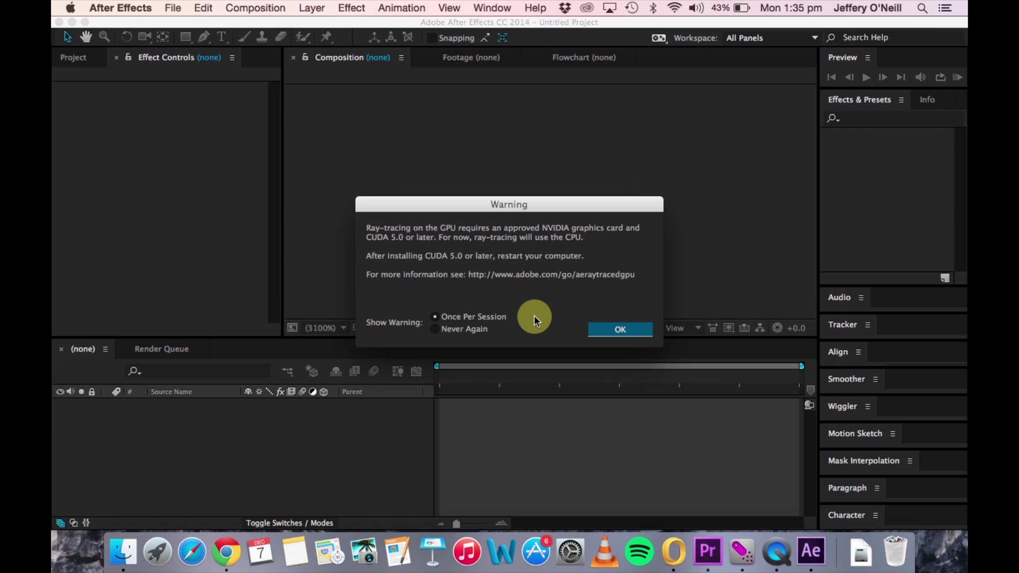
- In After Effects, dismiss the ray-tracing warning and create an HDTV 1080 29.97 composition named "Scatterise Tutorial"
{"action": "left_click", "coordinate": [631, 331]}
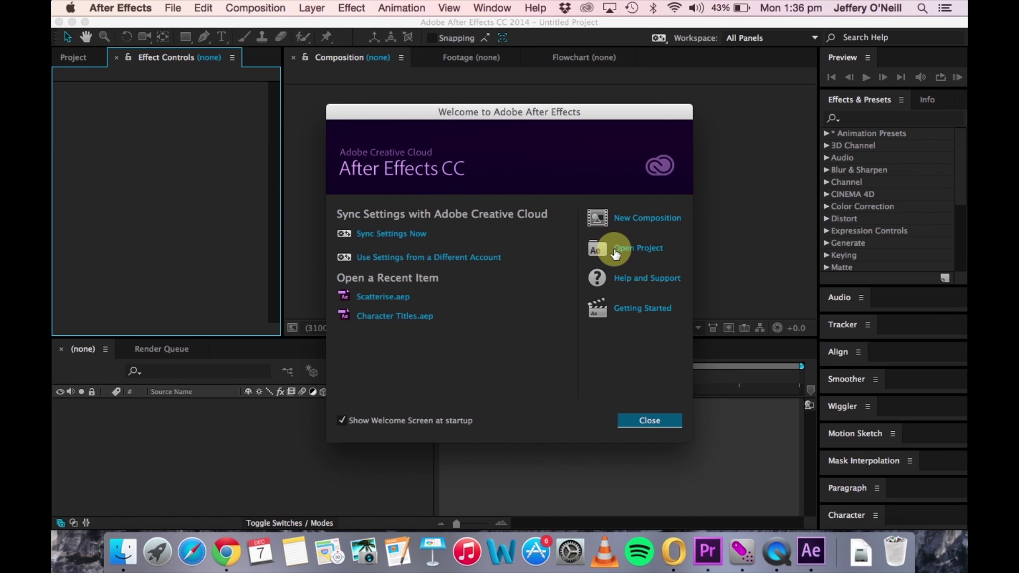
{"action": "left_click", "coordinate": [635, 215]}
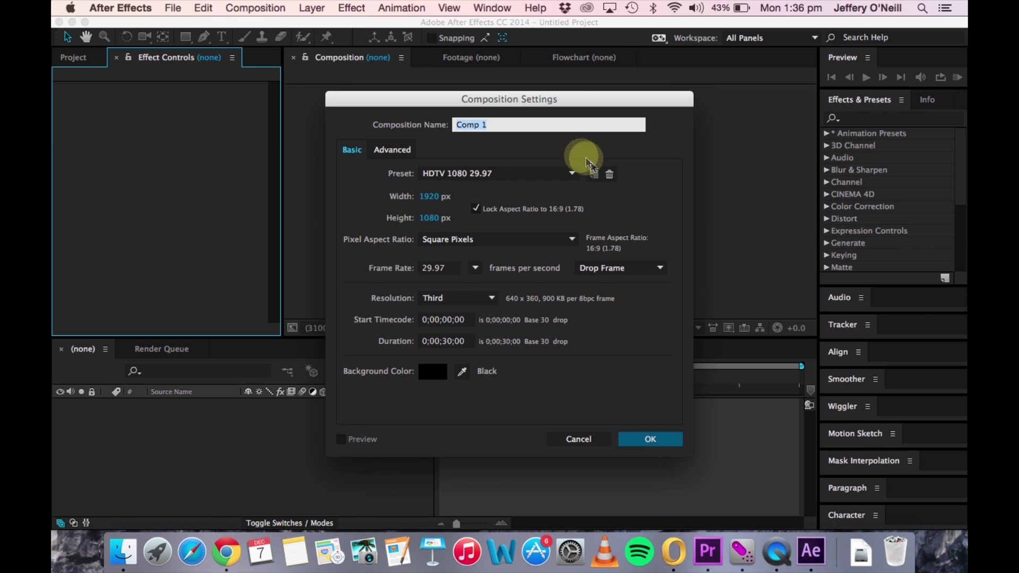
{"action": "type", "text": "Scatterise Tutorial"}
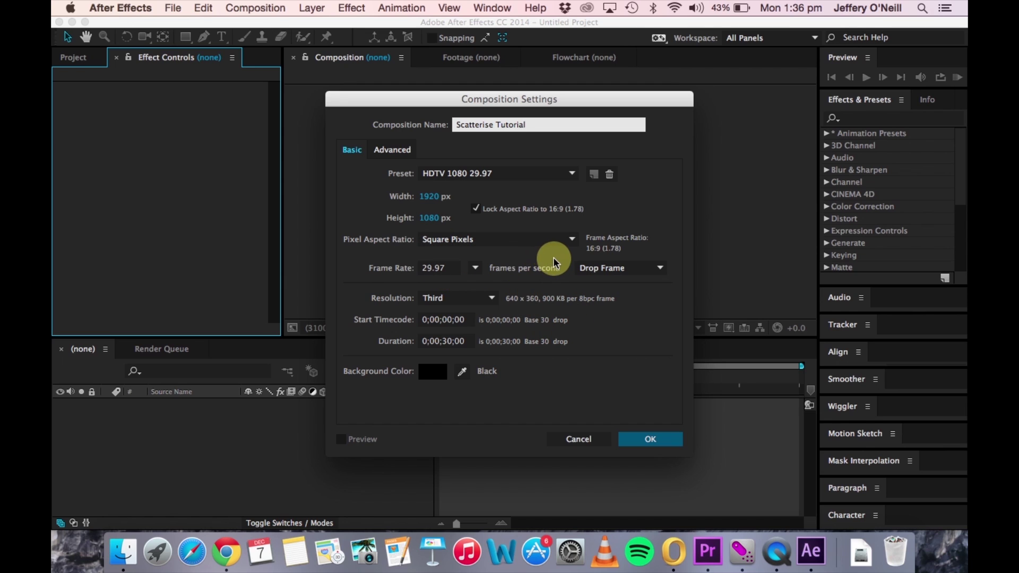
{"action": "left_click", "coordinate": [652, 442]}
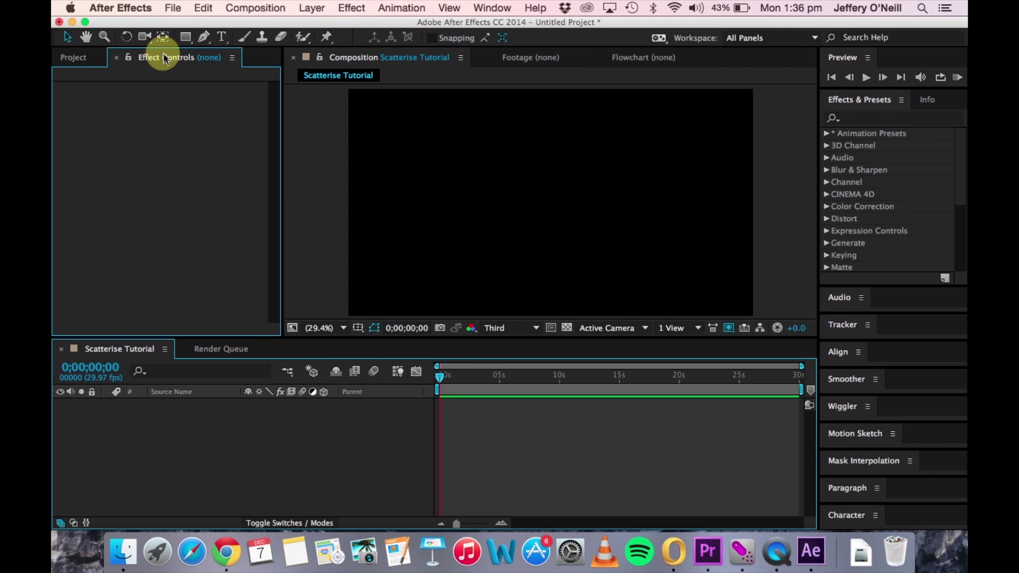
- Import SCATTER.mov from the Desktop as footage and add it as a layer in the Scatterise Tutorial timeline
{"action": "left_click", "coordinate": [71, 57]}
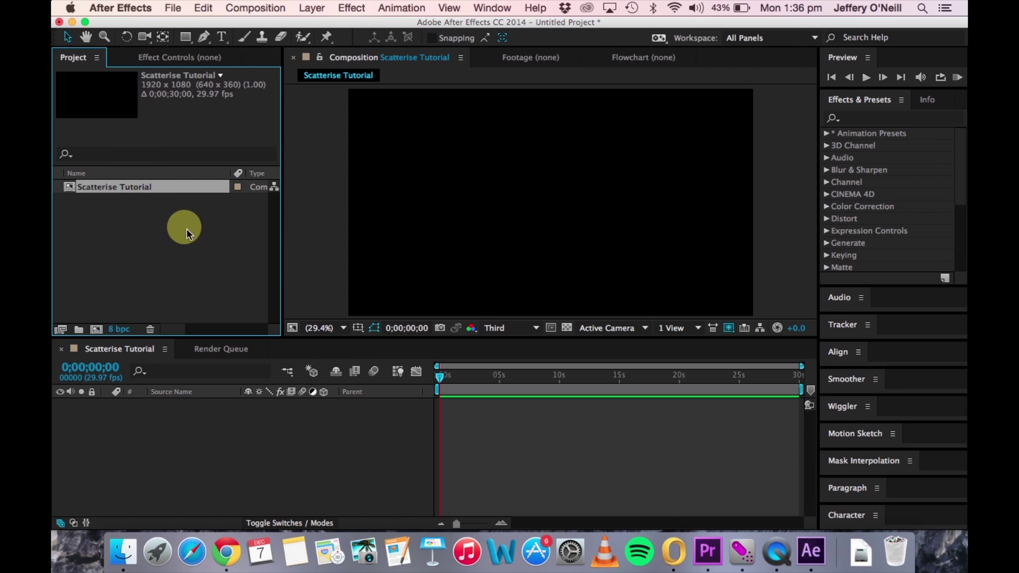
{"action": "double_click", "coordinate": [142, 224]}
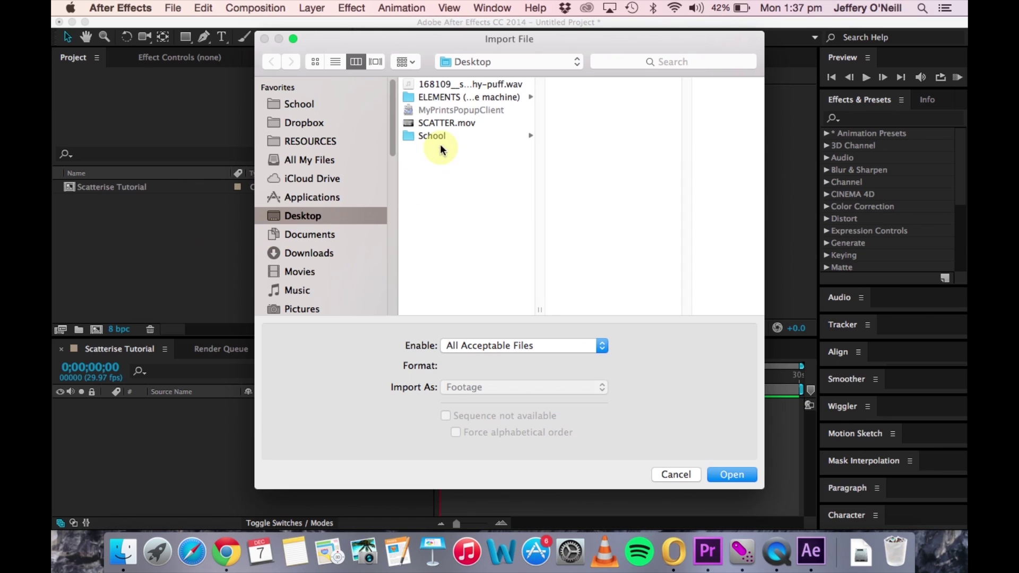
{"action": "left_click", "coordinate": [440, 124]}
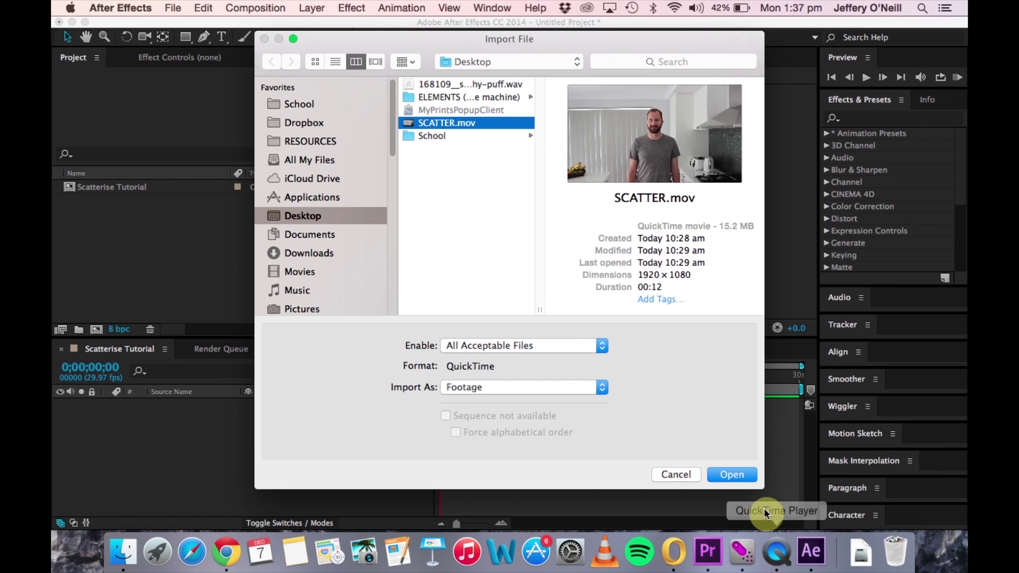
{"action": "left_click", "coordinate": [743, 473]}
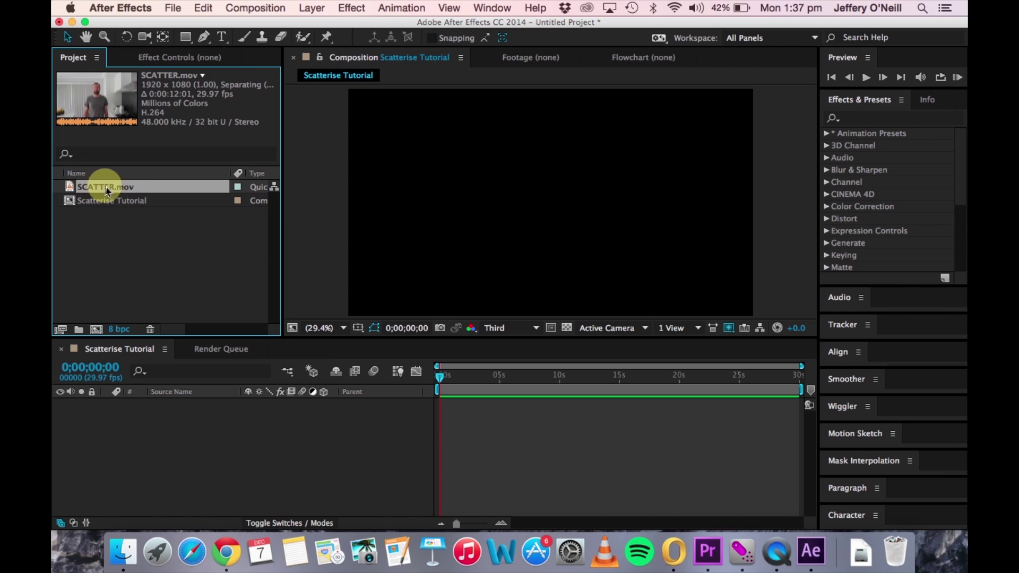
{"action": "left_click_drag", "start_coordinate": [147, 186], "coordinate": [190, 427]}
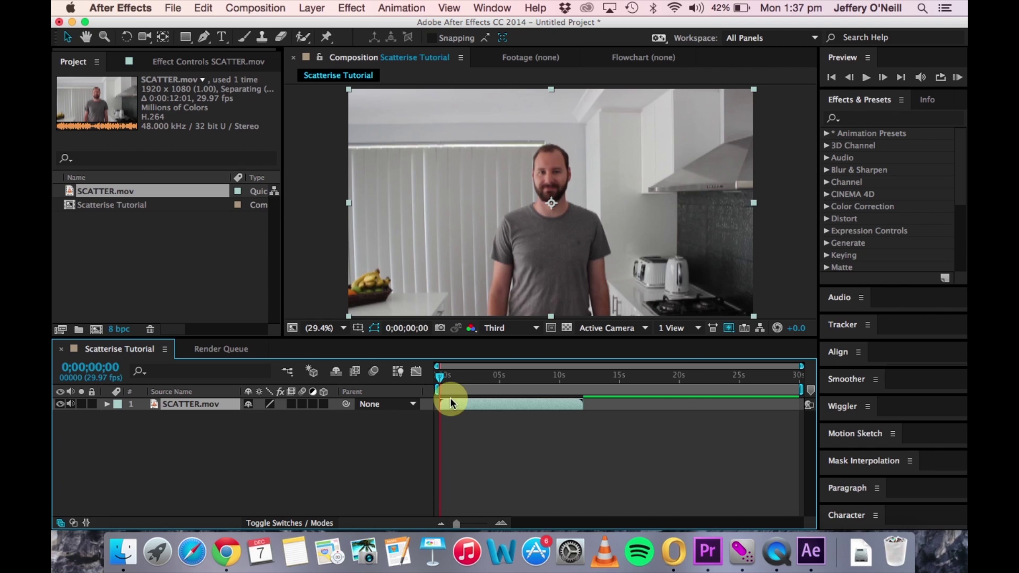
- Split the SCATTER.mov layer at 0;00;06;06, where the man is out of the shot
{"action": "left_click_drag", "start_coordinate": [439, 380], "coordinate": [514, 383]}
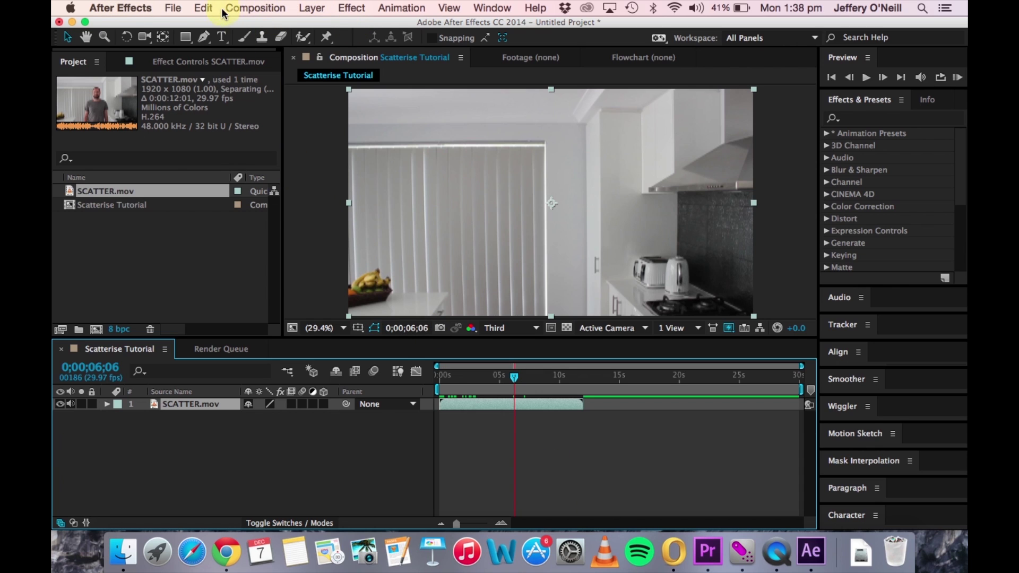
{"action": "left_click", "coordinate": [204, 7]}
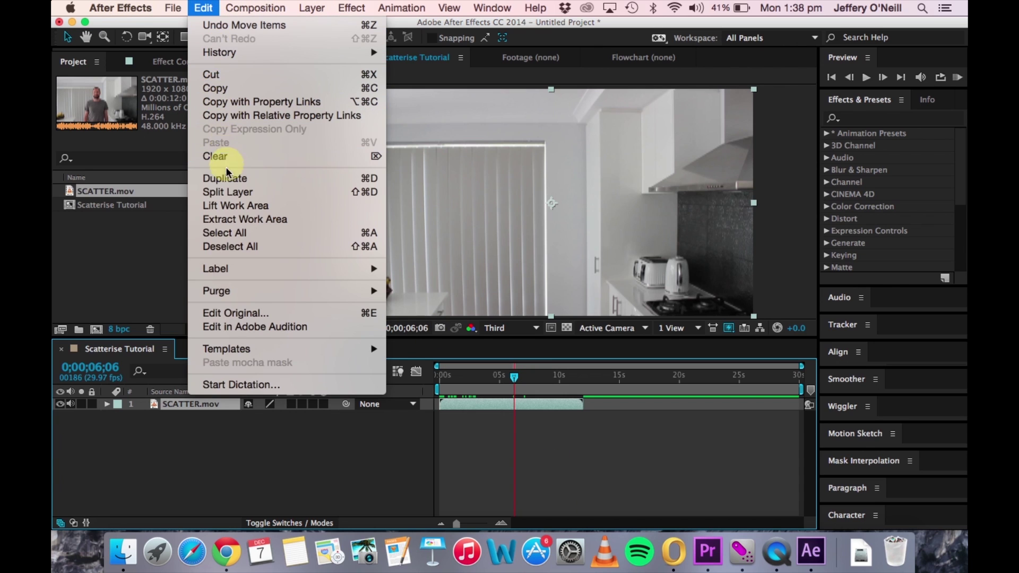
{"action": "left_click", "coordinate": [232, 192]}
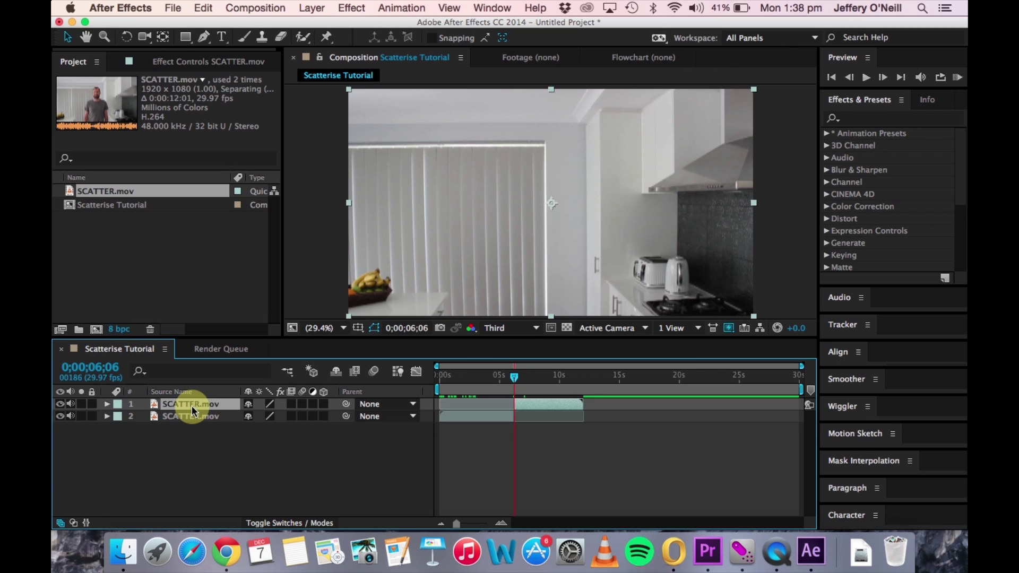
- Rename the layer holding the second part of the split clip as BG
{"action": "key", "text": "Return"}
{"action": "type", "text": "BG"}
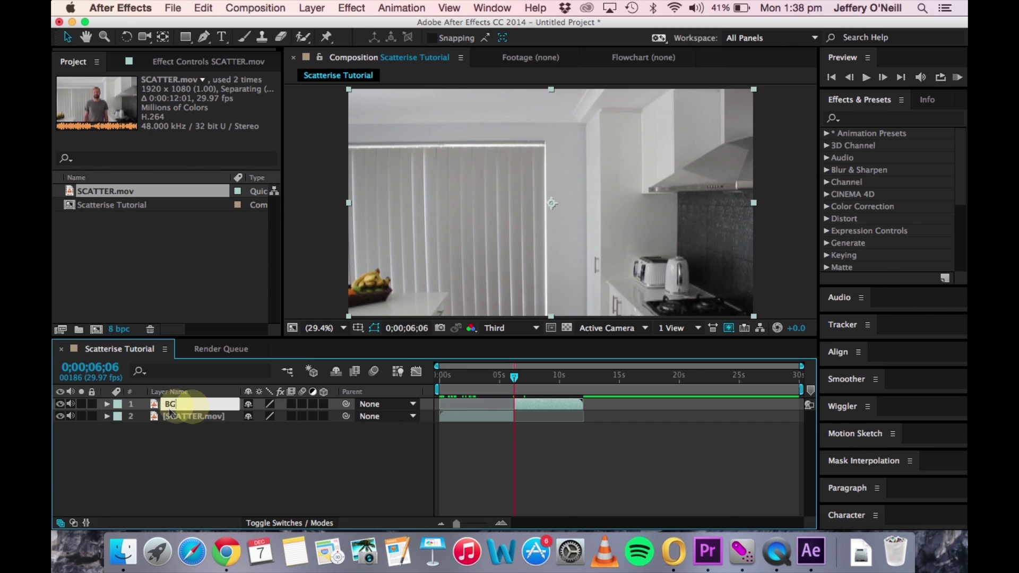
{"action": "key", "text": "Return"}
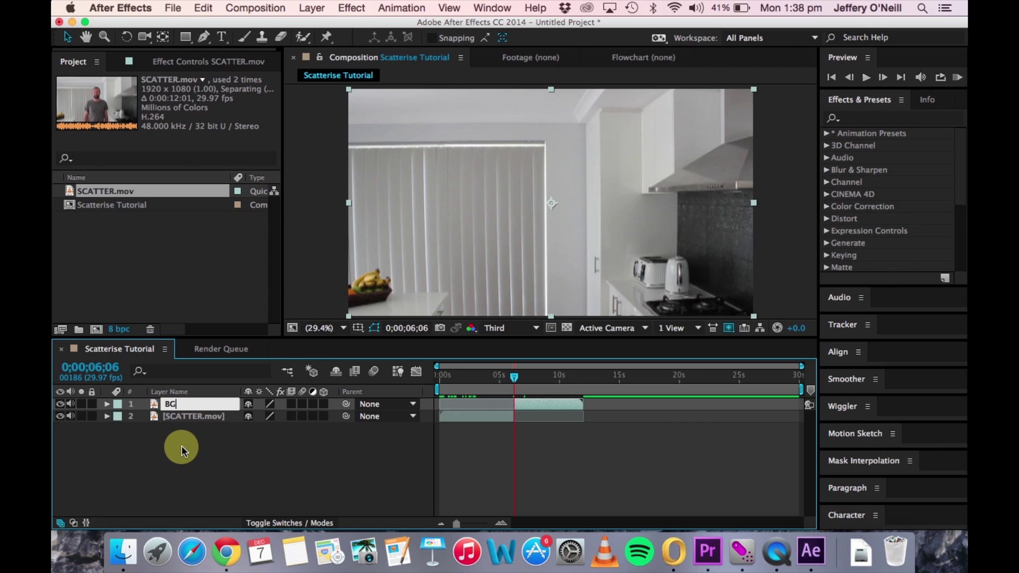
- Move the BG layer beneath the SCATTER.mov layer in the timeline's stacking order
{"action": "left_click", "coordinate": [548, 405]}
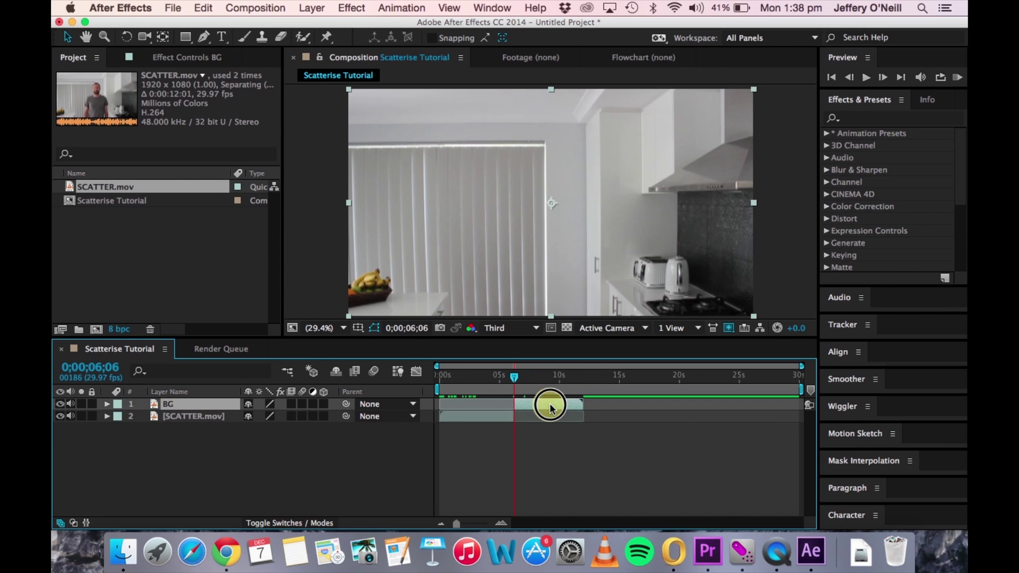
{"action": "left_click", "coordinate": [494, 415]}
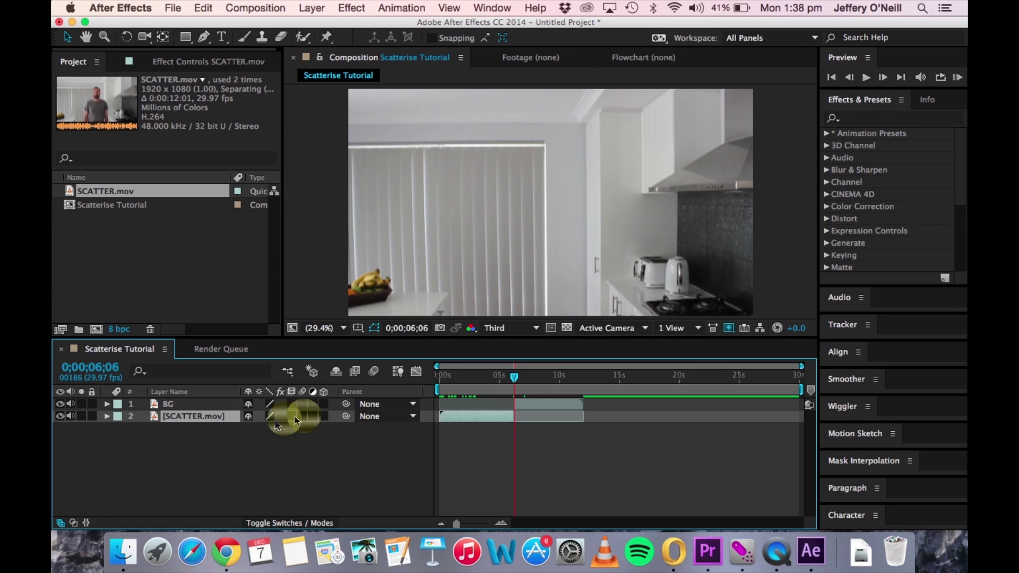
{"action": "left_click", "coordinate": [183, 405]}
{"action": "left_click_drag", "start_coordinate": [184, 405], "coordinate": [190, 438]}
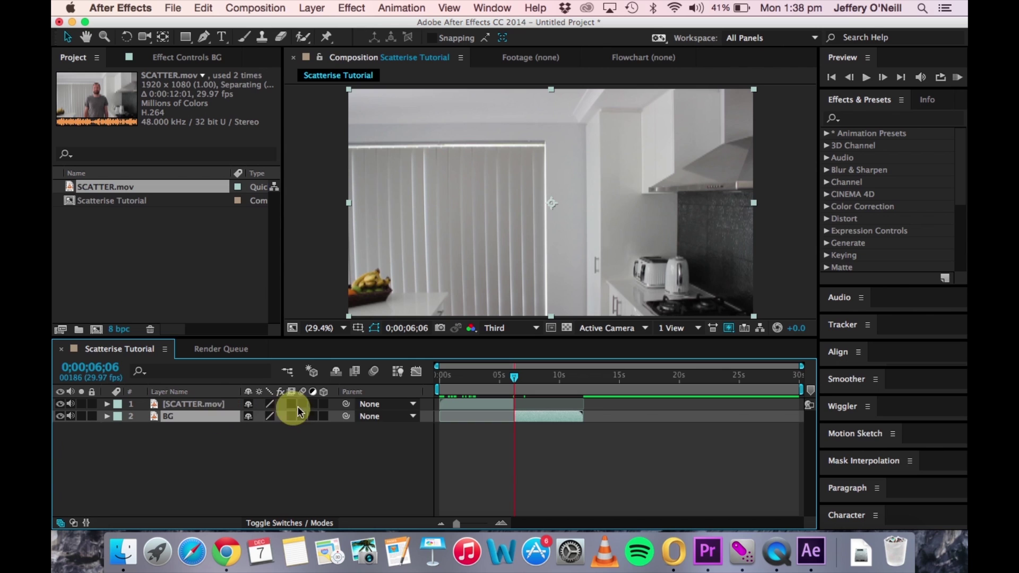
- Trim the end of the SCATTER.mov layer to 0;00;03;14 and slide the BG layer back to the start of the composition
{"action": "left_click", "coordinate": [507, 406]}
{"action": "left_click_drag", "start_coordinate": [516, 378], "coordinate": [482, 400]}
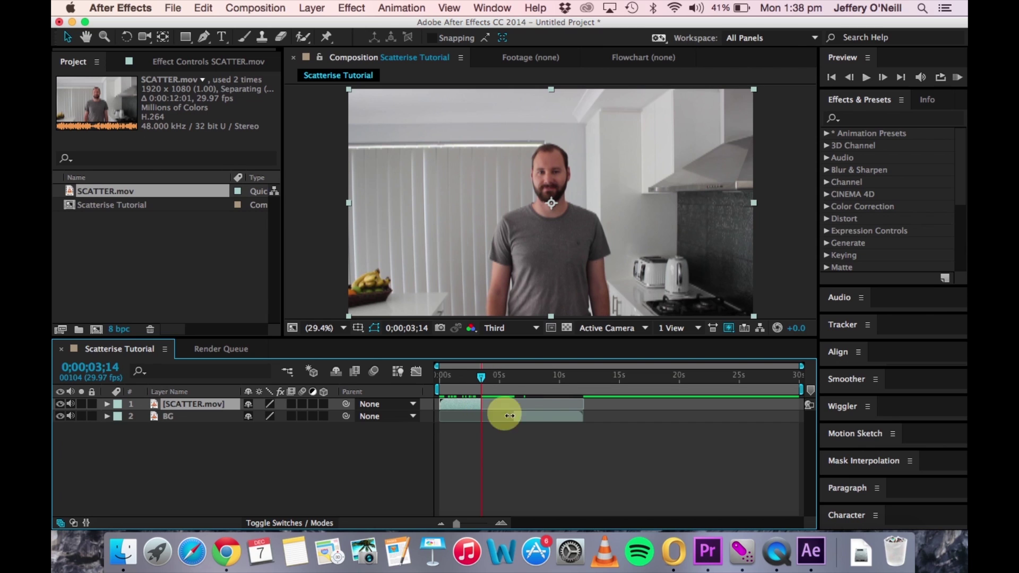
{"action": "left_click", "coordinate": [530, 416]}
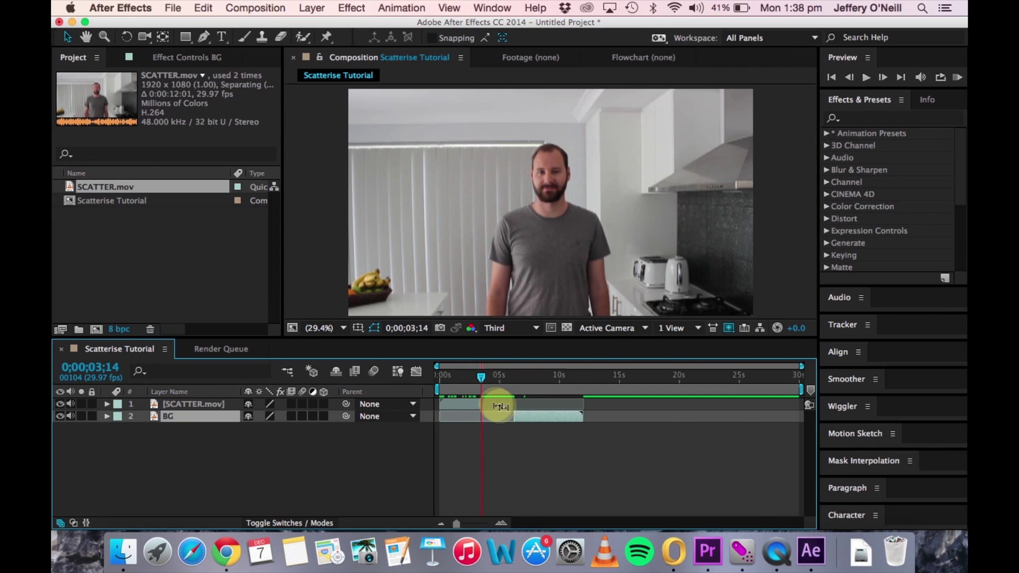
{"action": "left_click_drag", "start_coordinate": [535, 416], "coordinate": [467, 421]}
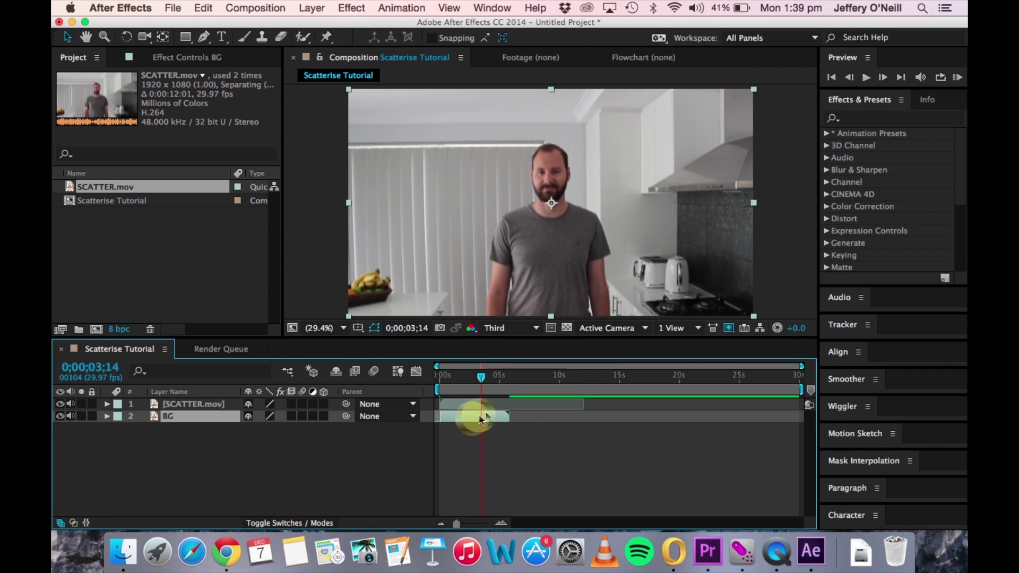
- Set the current time to 0;00;02;17 and apply the CC Scatterize effect to the SCATTER.mov layer
{"action": "left_click", "coordinate": [483, 378]}
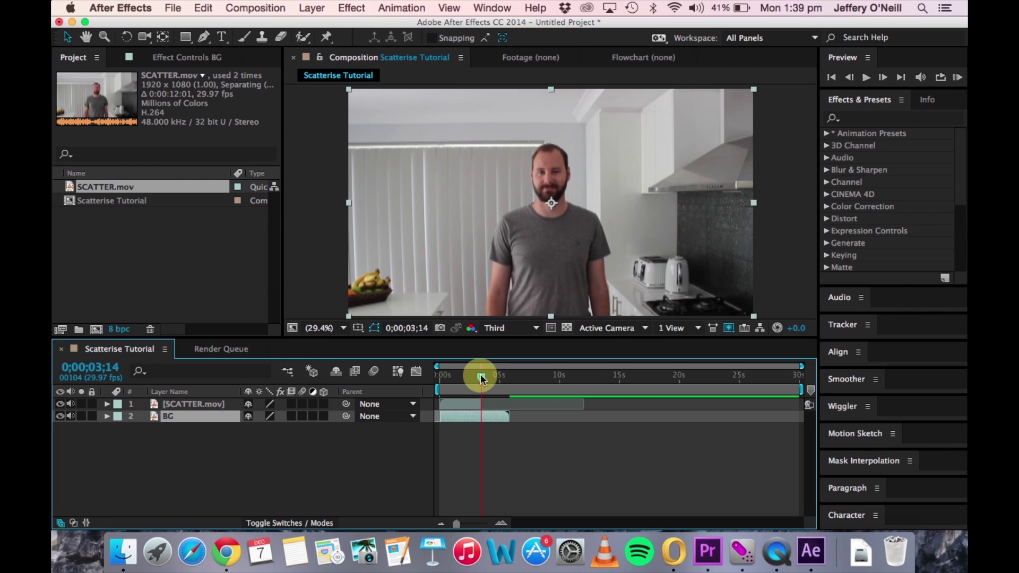
{"action": "mouse_move", "coordinate": [483, 378]}
{"action": "left_mouse_down"}
{"action": "mouse_move", "coordinate": [456, 377]}
{"action": "mouse_move", "coordinate": [498, 380]}
{"action": "mouse_move", "coordinate": [472, 386]}
{"action": "left_mouse_up"}
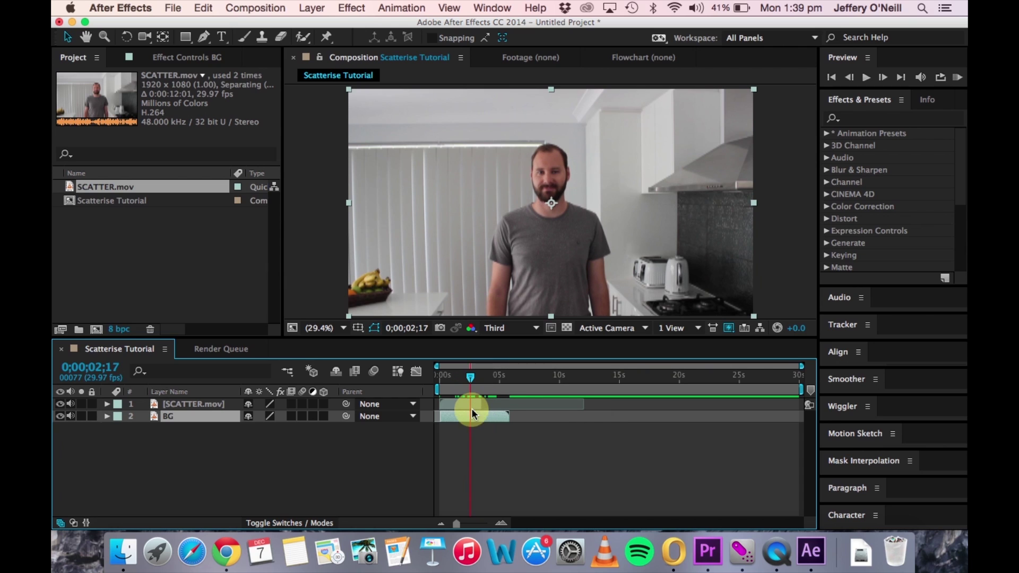
{"action": "left_click", "coordinate": [470, 405]}
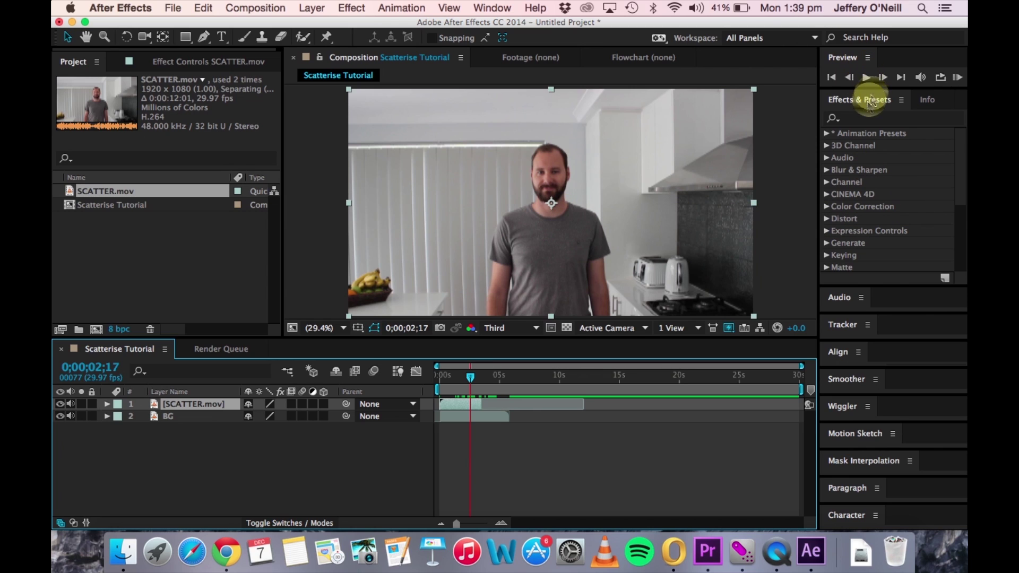
{"action": "left_click", "coordinate": [864, 117]}
{"action": "type", "text": "scatt"}
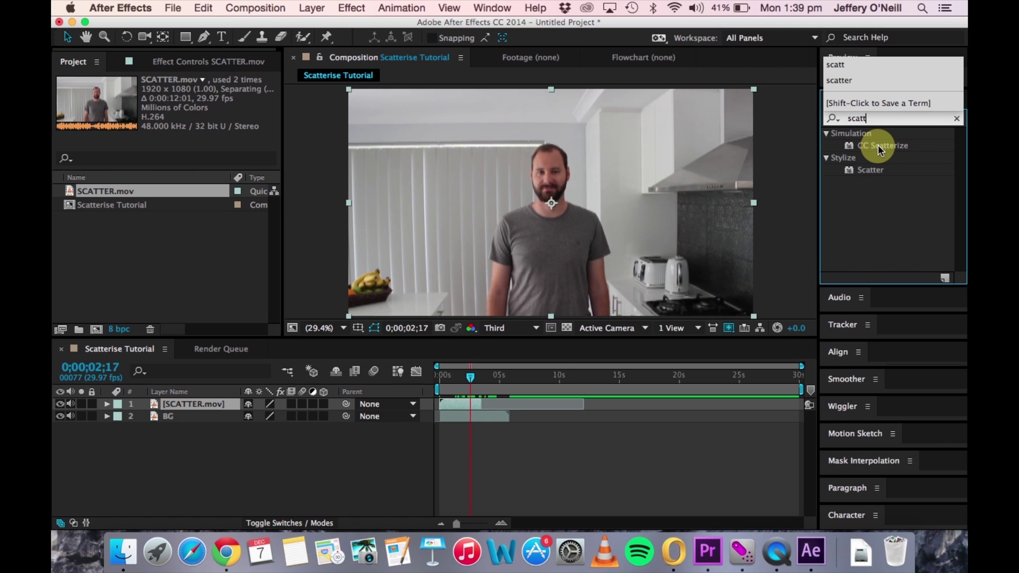
{"action": "left_click", "coordinate": [878, 146]}
{"action": "left_click_drag", "start_coordinate": [878, 146], "coordinate": [180, 402]}
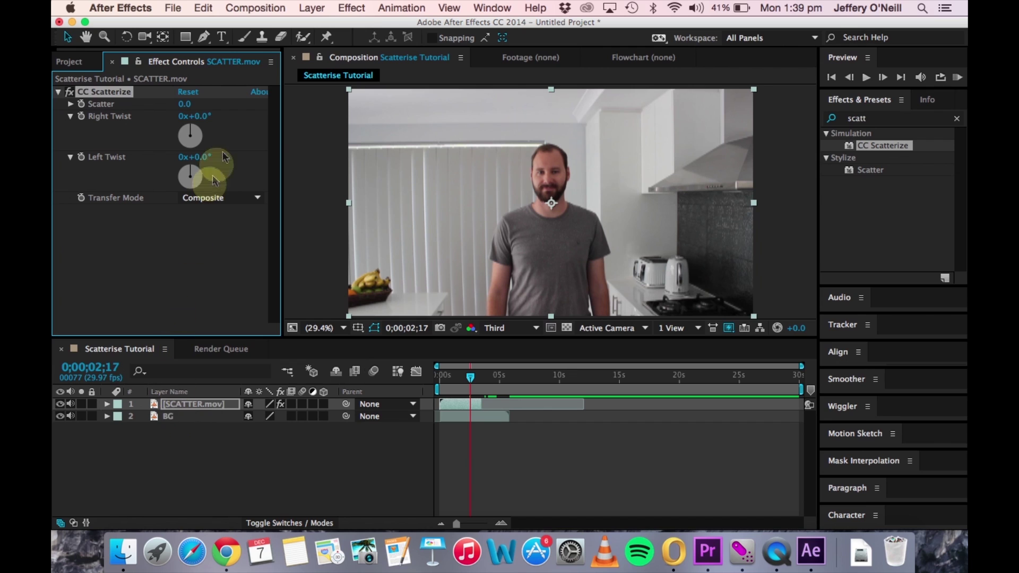
- Begin a Pen tool mask on the SCATTER.mov layer, tracing the man's right arm from the frame's lower edge over the shoulder to the neck
{"action": "left_click", "coordinate": [468, 404]}
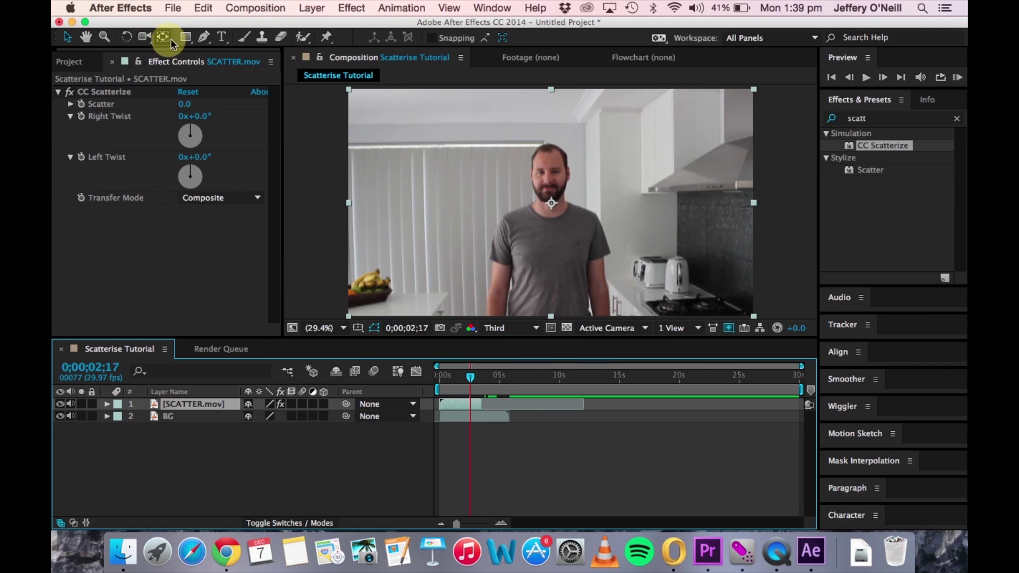
{"action": "left_click", "coordinate": [201, 39]}
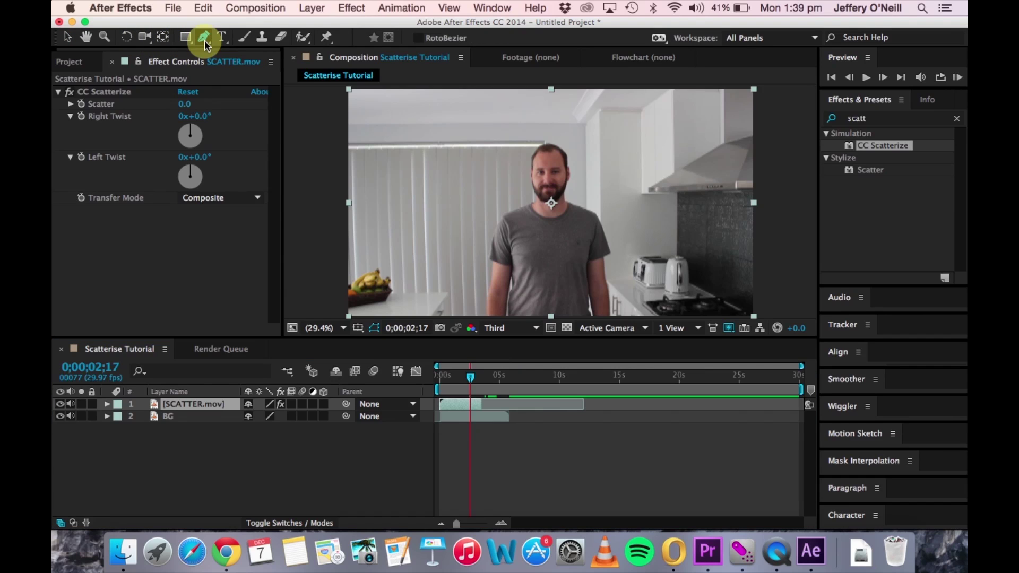
{"action": "left_click", "coordinate": [487, 314]}
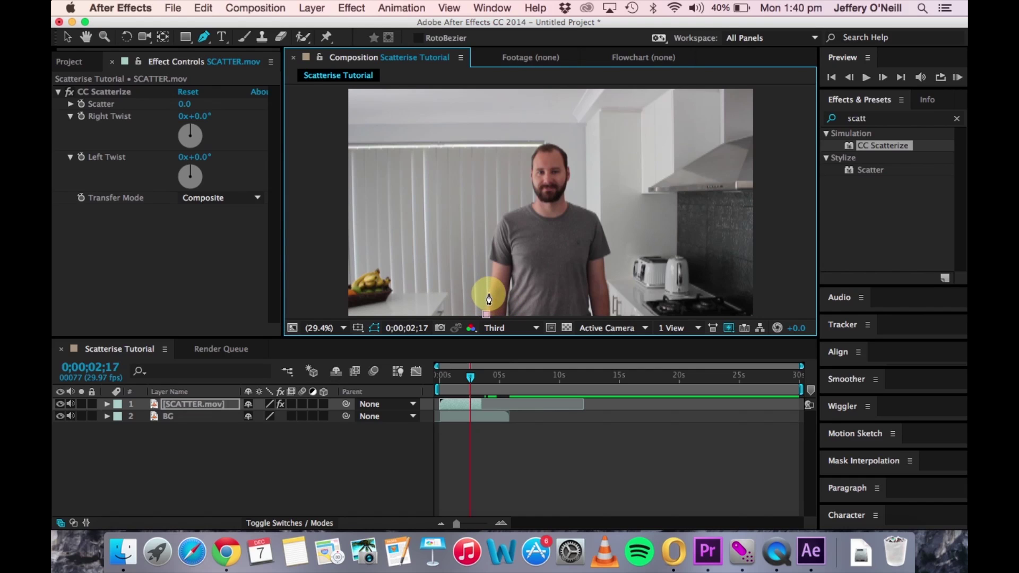
{"action": "left_click", "coordinate": [491, 269]}
{"action": "left_click", "coordinate": [487, 259]}
{"action": "left_click", "coordinate": [500, 217]}
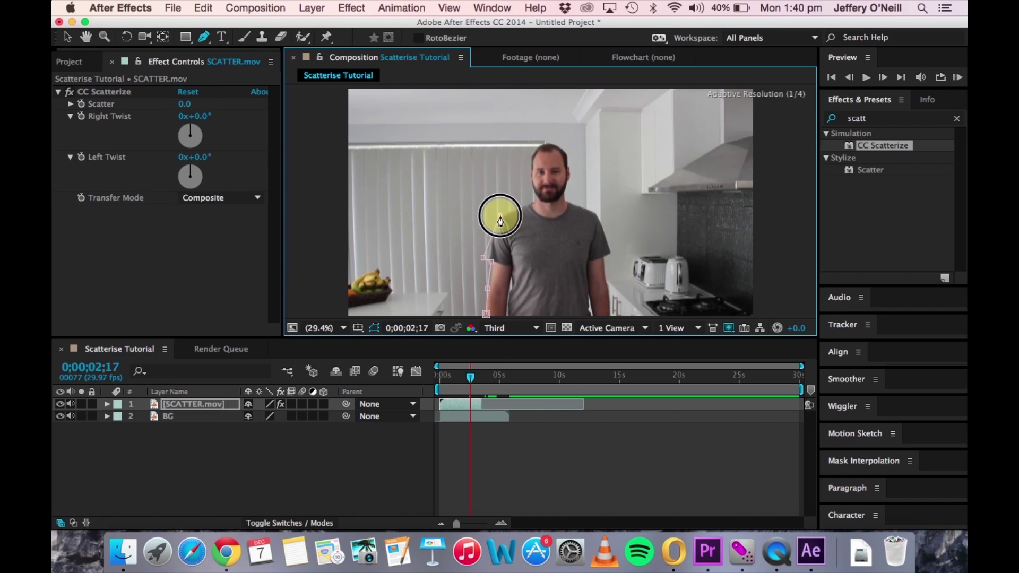
{"action": "left_click", "coordinate": [533, 203]}
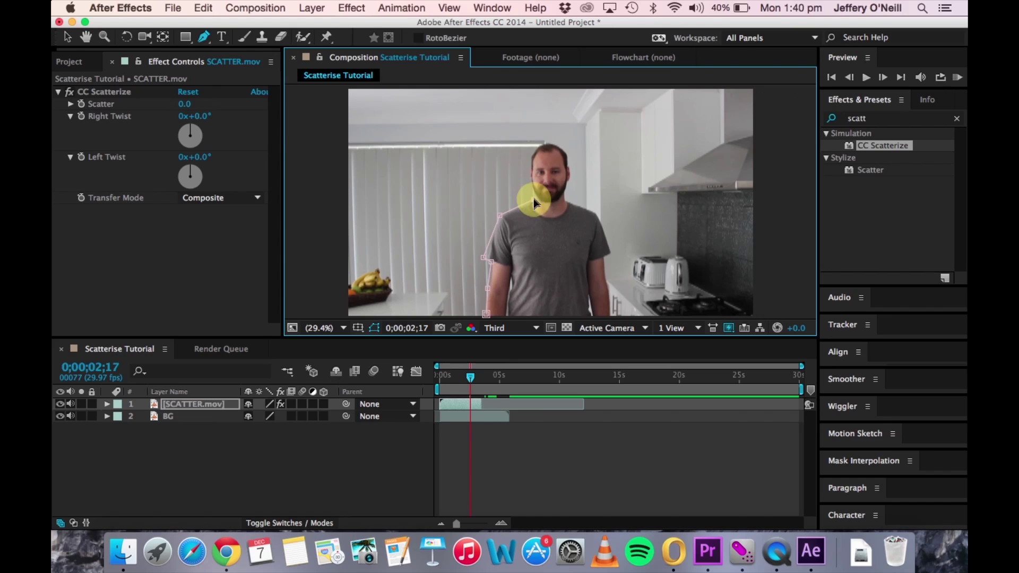
- Continue the mask outline around the man's head, from the right side of his neck to the left side
{"action": "left_click", "coordinate": [531, 191]}
{"action": "left_click", "coordinate": [555, 145]}
{"action": "left_click", "coordinate": [564, 150]}
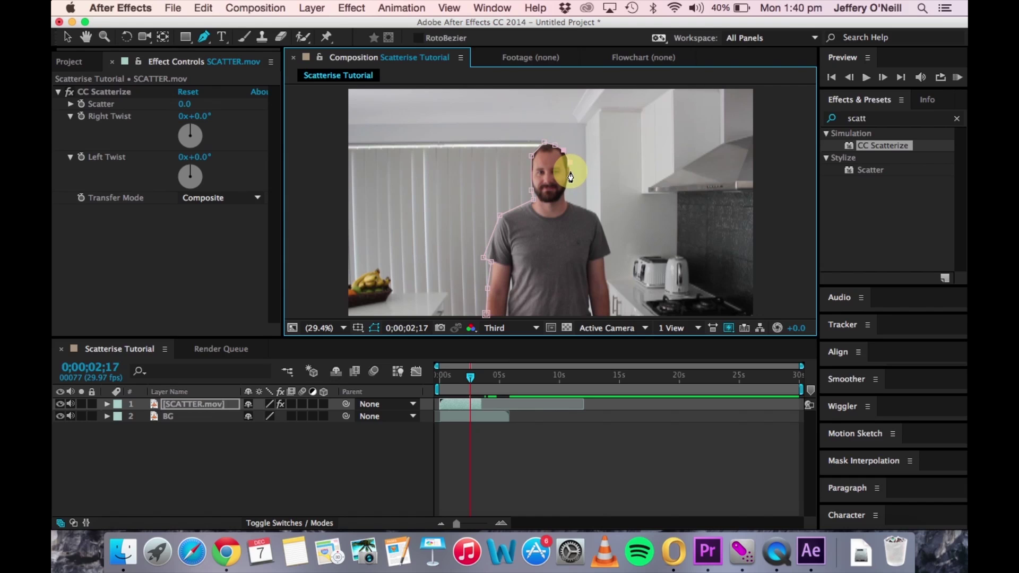
{"action": "left_click", "coordinate": [571, 176]}
{"action": "left_click", "coordinate": [565, 192]}
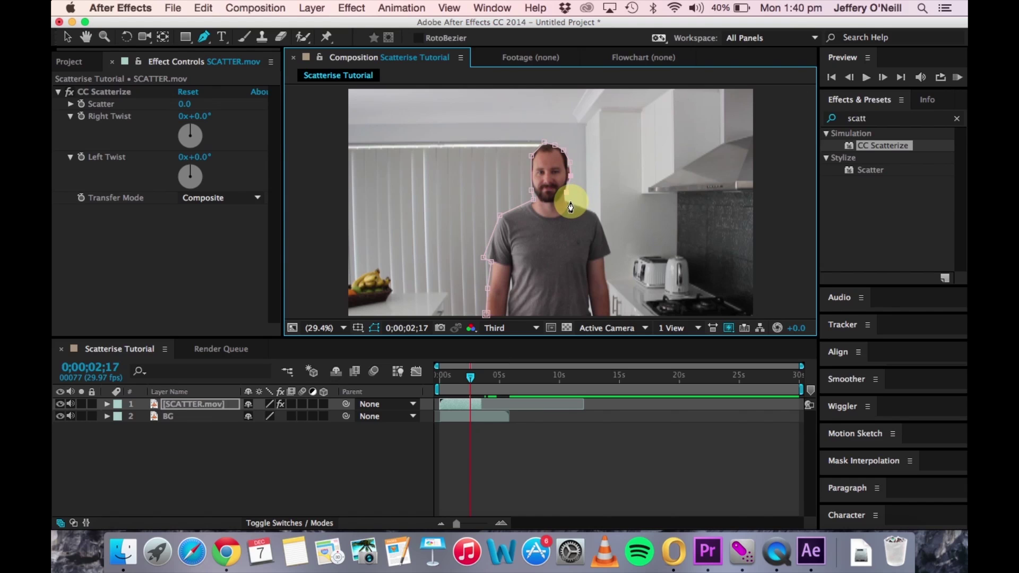
- Extend the mask outline over the man's left shoulder and down his left arm to the frame's lower edge
{"action": "left_click", "coordinate": [598, 214]}
{"action": "left_click", "coordinate": [611, 258]}
{"action": "left_click", "coordinate": [604, 257]}
{"action": "left_click", "coordinate": [607, 285]}
{"action": "left_click", "coordinate": [610, 315]}
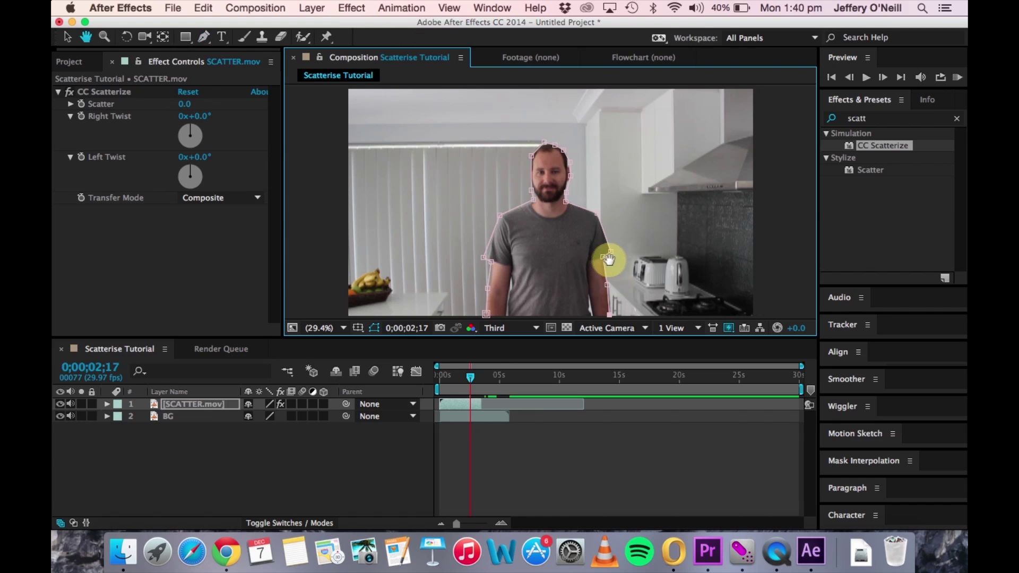
- Place two mask points below the frame's lower edge and close the mask path at its first point
{"action": "key", "text": "space"}
{"action": "left_click_drag", "start_coordinate": [619, 278], "coordinate": [621, 257]}
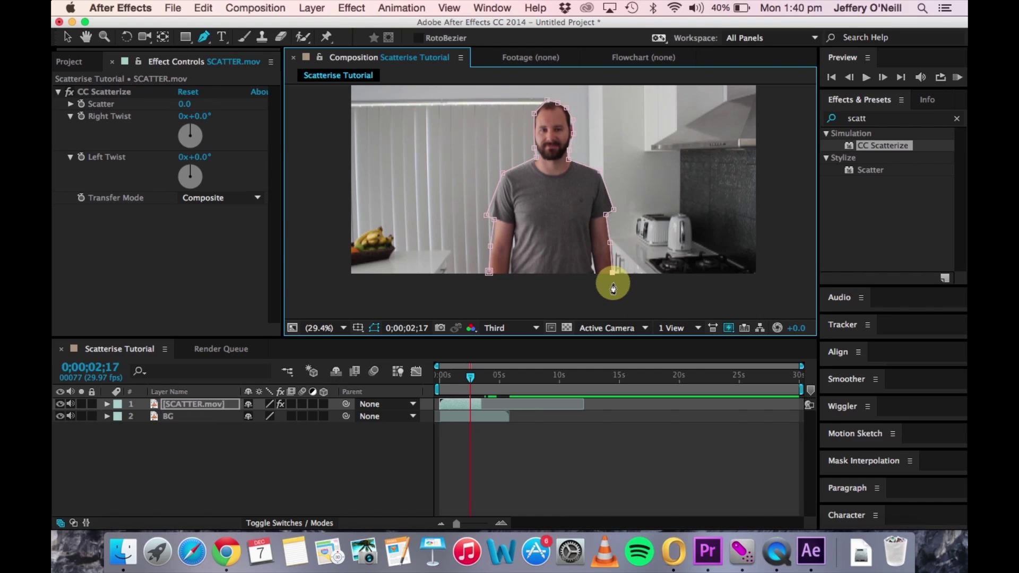
{"action": "left_click", "coordinate": [613, 283]}
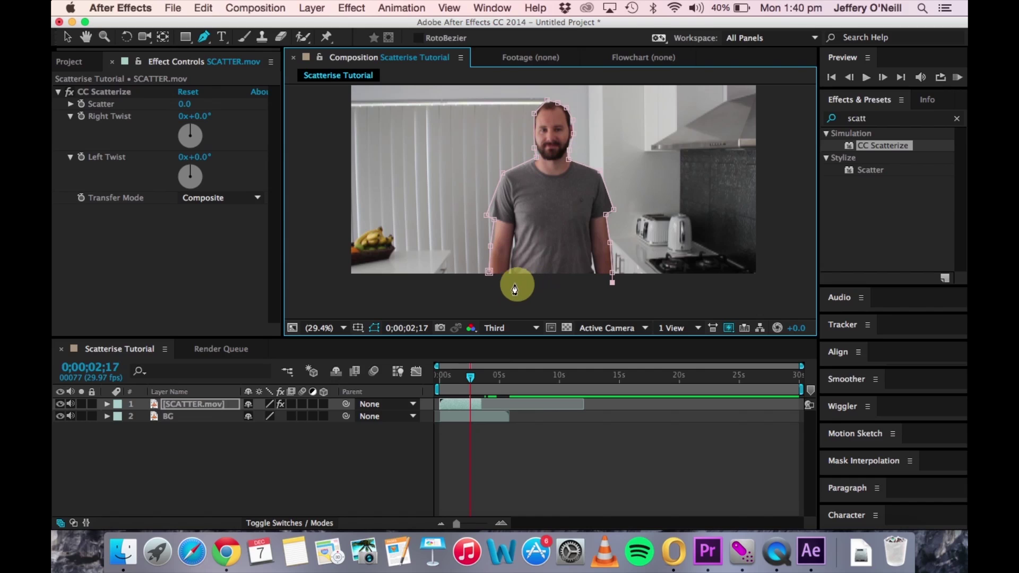
{"action": "left_click", "coordinate": [489, 282]}
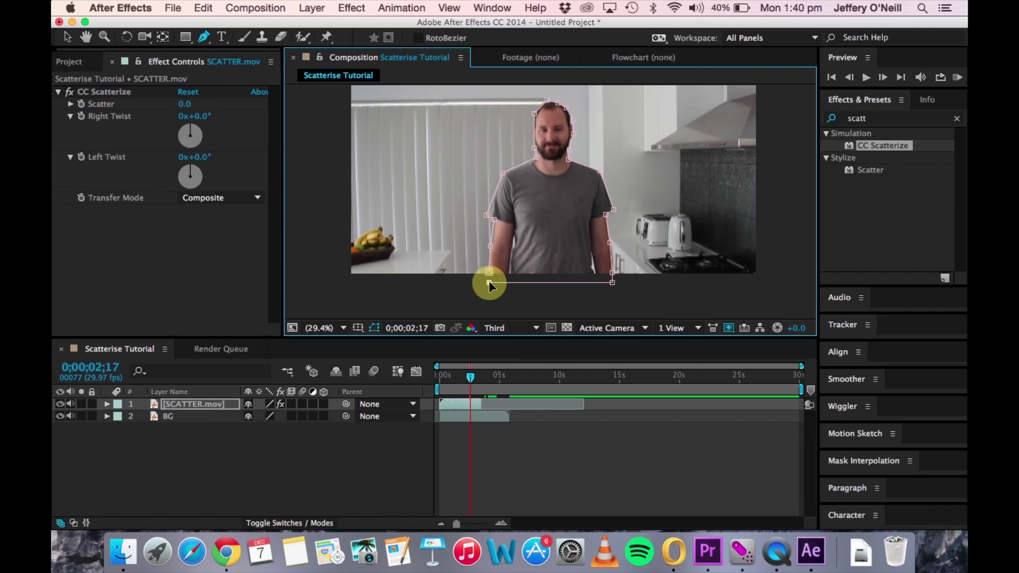
{"action": "left_click", "coordinate": [489, 273]}
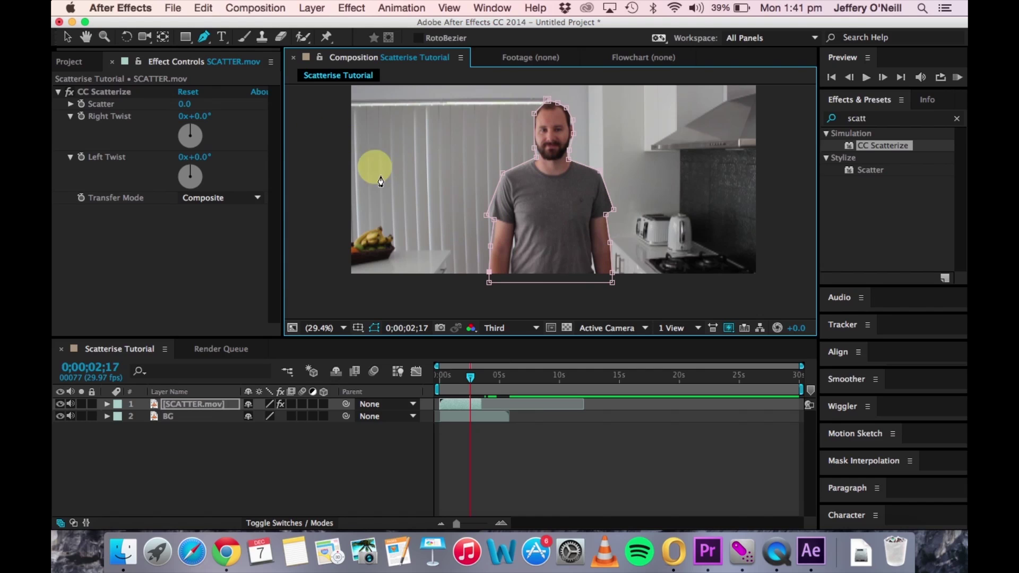
- At 0;00;00;02, adjust the mask around the man's right sleeve by moving the elbow point inward and adding a point on the upper sleeve
{"action": "key", "text": "h"}
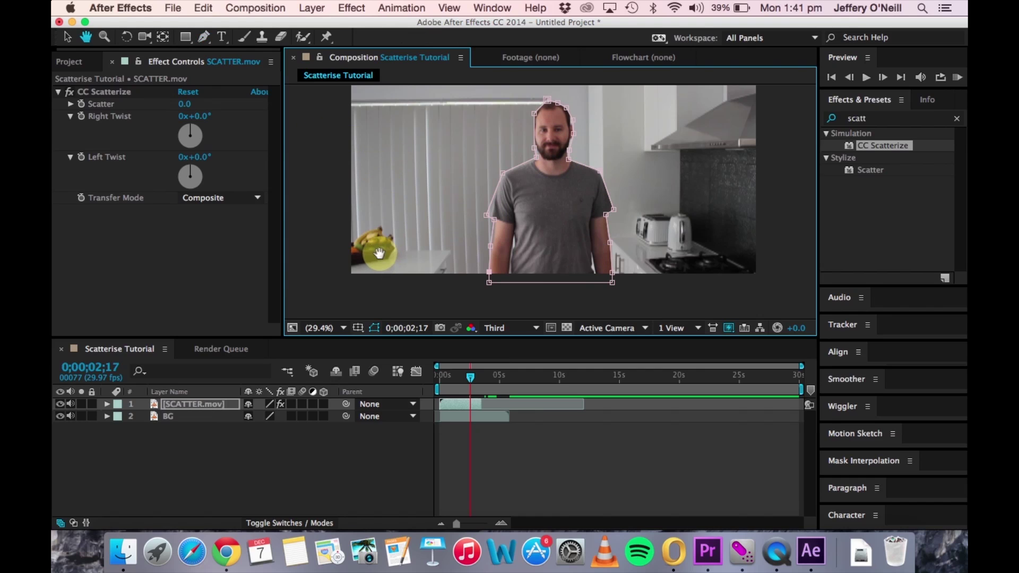
{"action": "left_click", "coordinate": [332, 328]}
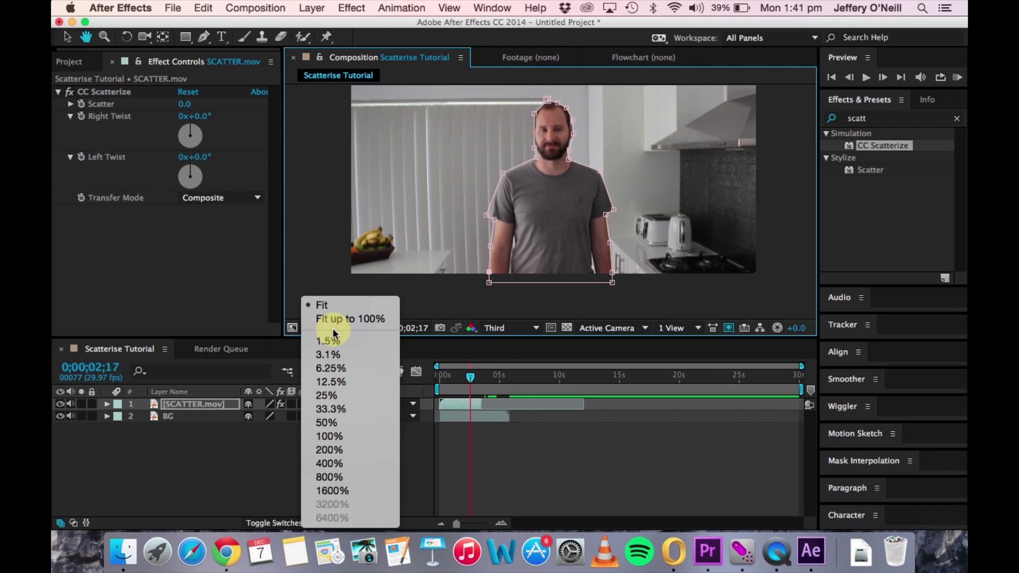
{"action": "left_click", "coordinate": [335, 305]}
{"action": "left_click", "coordinate": [333, 327]}
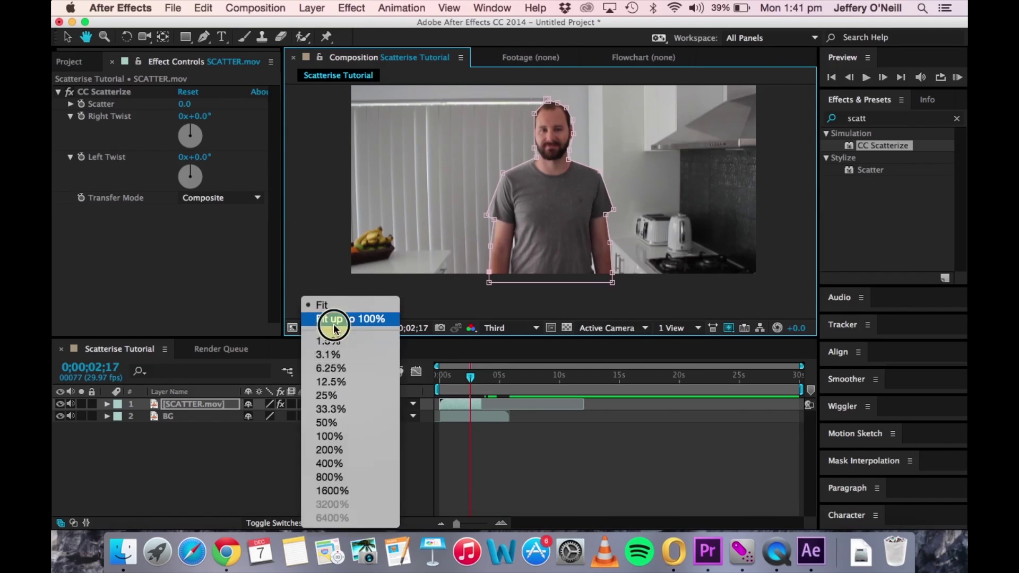
{"action": "left_click", "coordinate": [339, 320]}
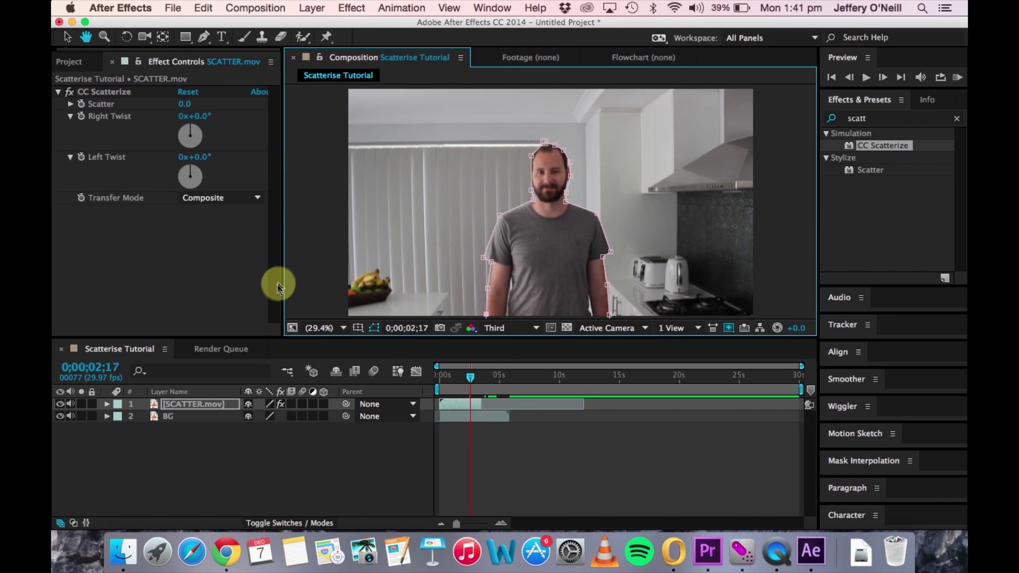
{"action": "left_click_drag", "start_coordinate": [470, 380], "coordinate": [440, 382]}
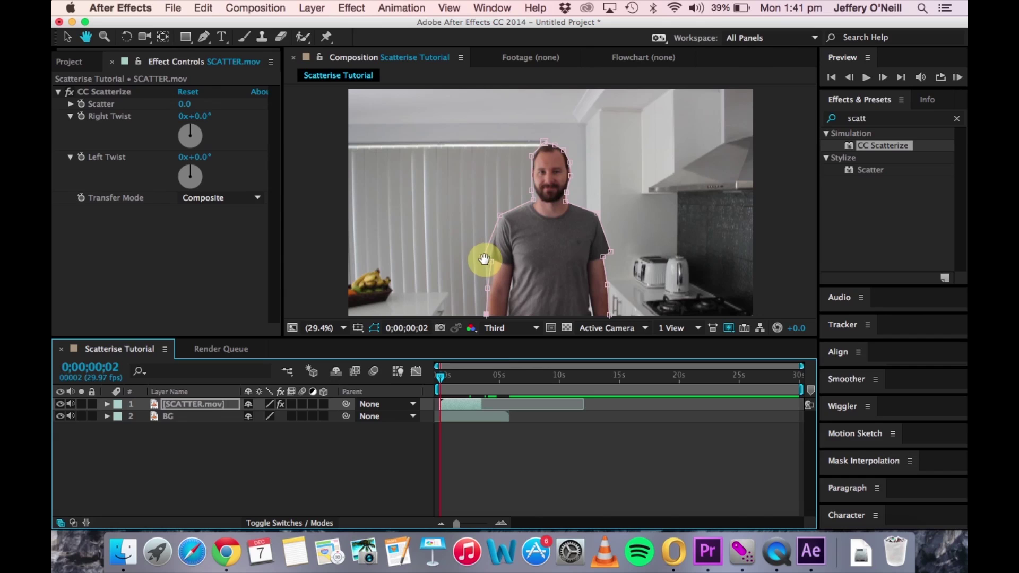
{"action": "left_click", "coordinate": [204, 36]}
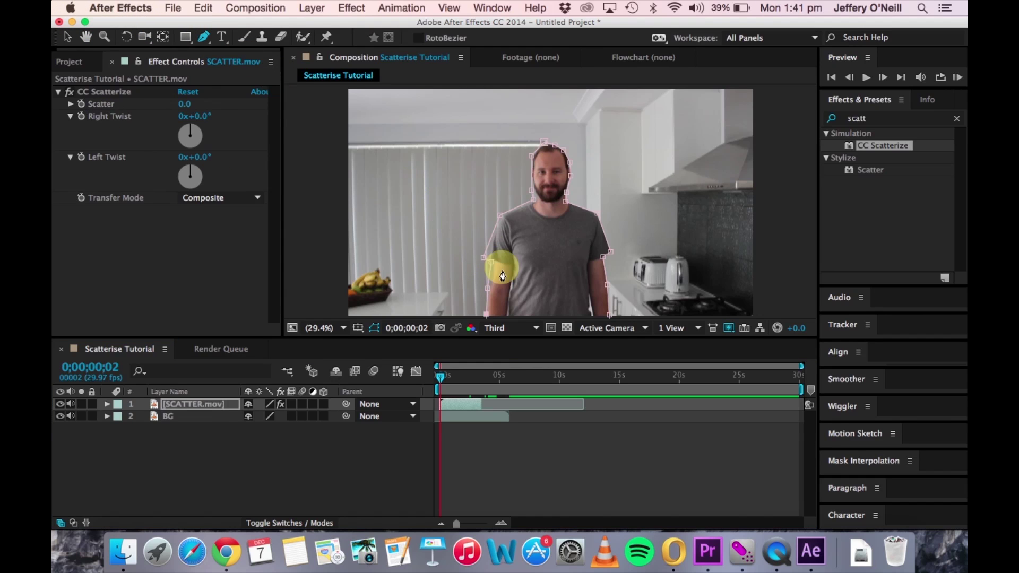
{"action": "left_click", "coordinate": [487, 258]}
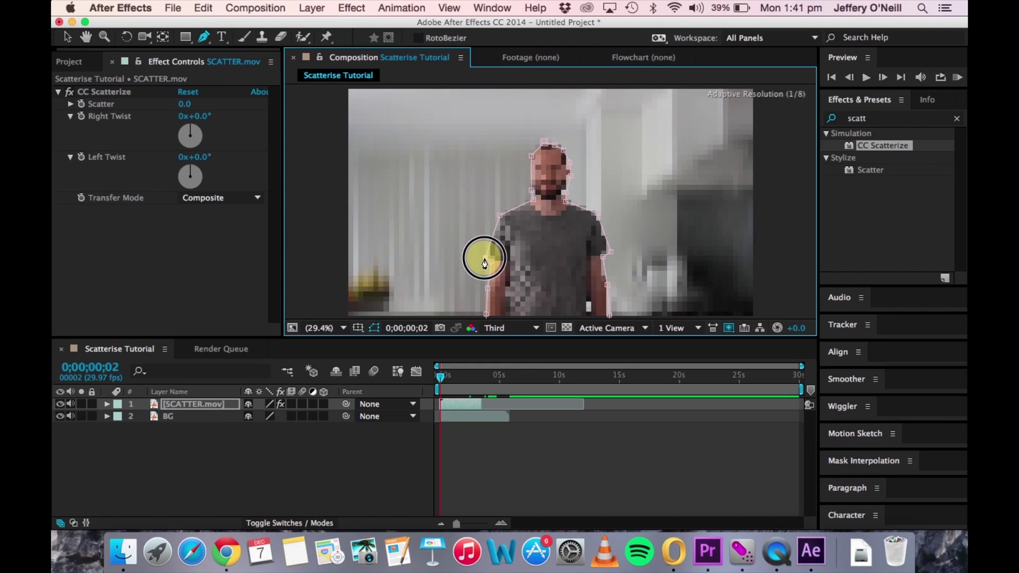
{"action": "left_click", "coordinate": [495, 237]}
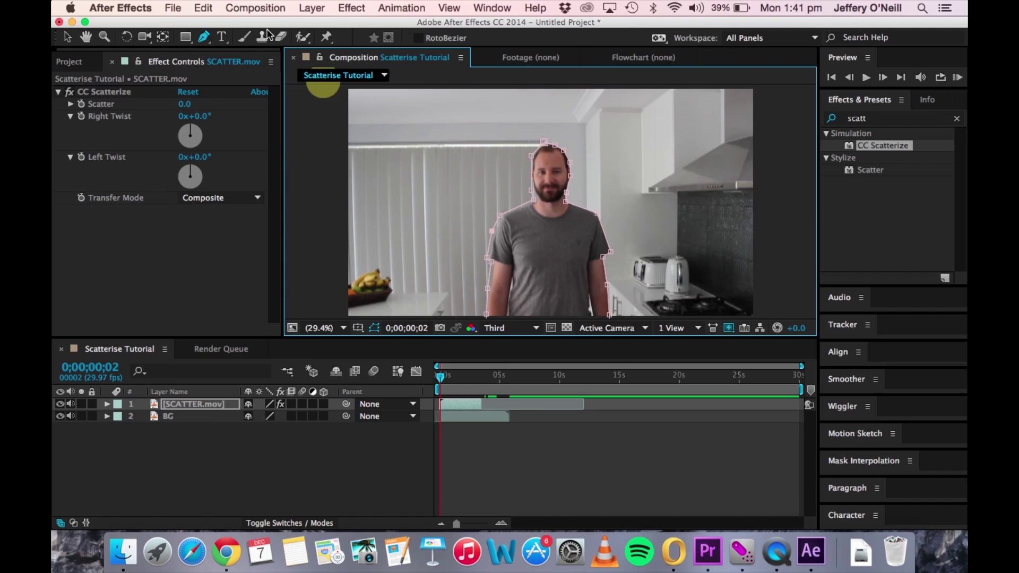
- Turn on keyframing for the CC Scatterize Scatter property at 0;00;00;02
{"action": "left_click", "coordinate": [67, 37]}
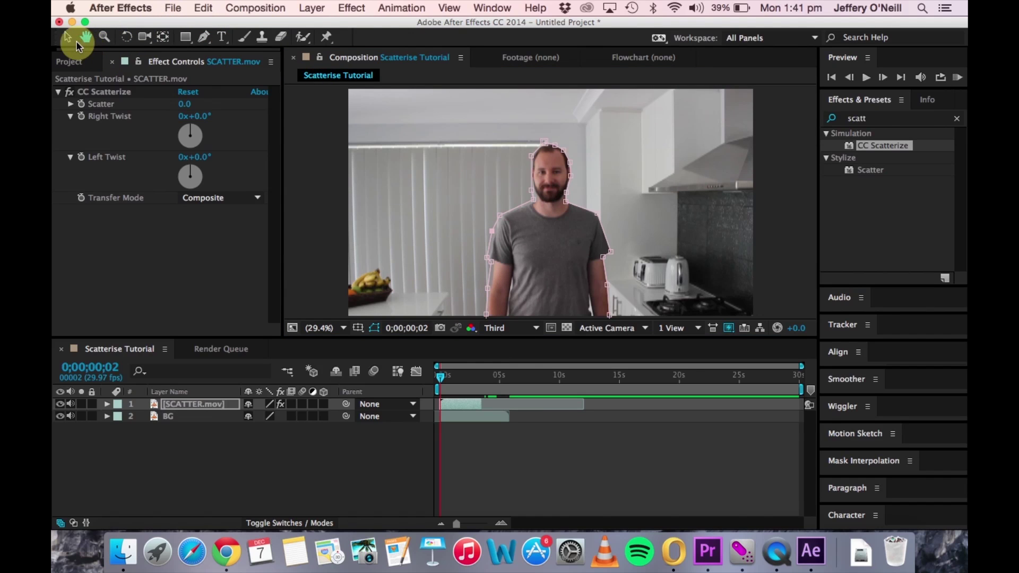
{"action": "left_click_drag", "start_coordinate": [186, 162], "coordinate": [195, 166]}
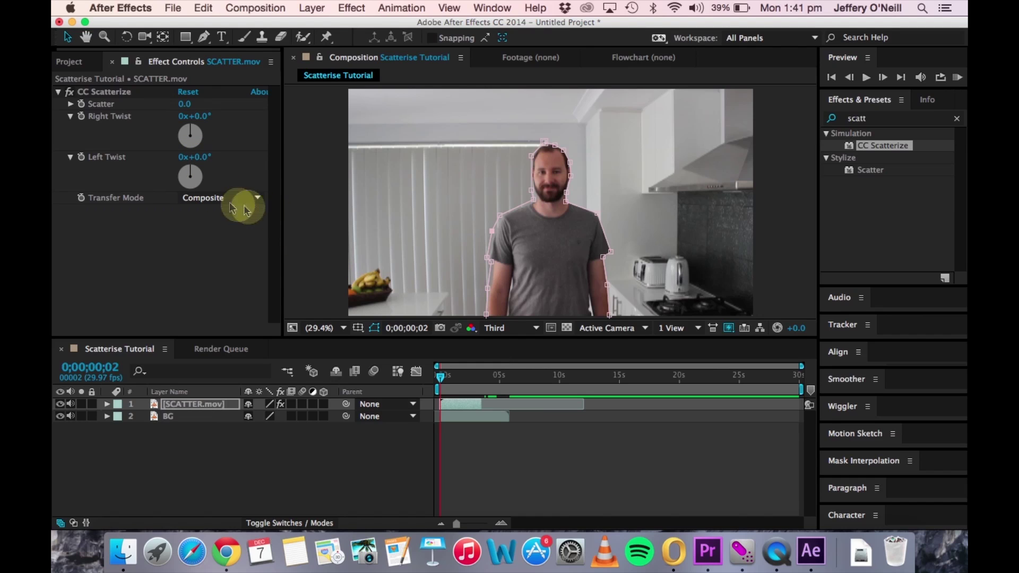
{"action": "left_click", "coordinate": [82, 107]}
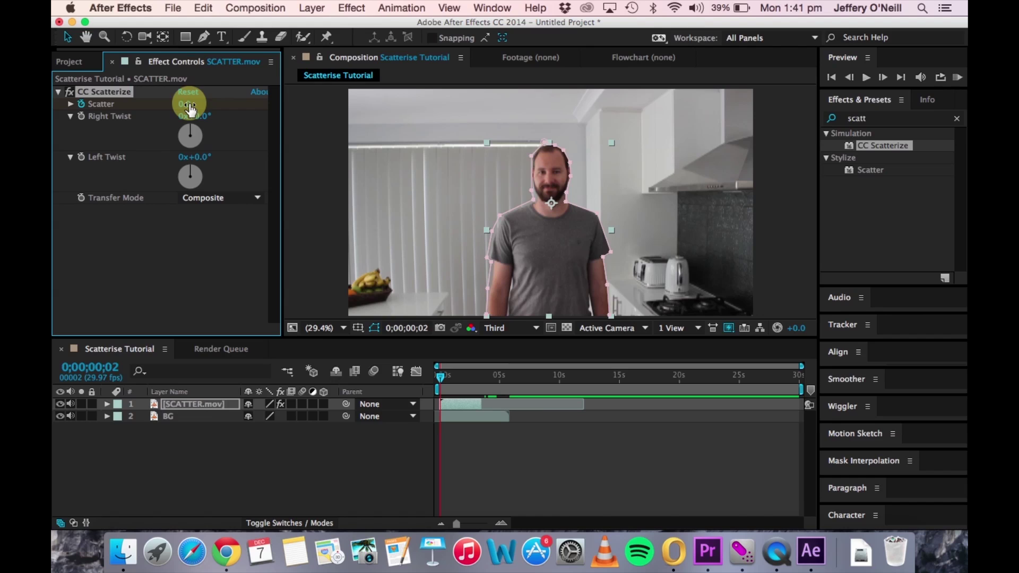
- Slide the SCATTER.mov and BG layers slightly earlier together so both cover the composition's first frame at 0;00;00;00
{"action": "left_click", "coordinate": [460, 416]}
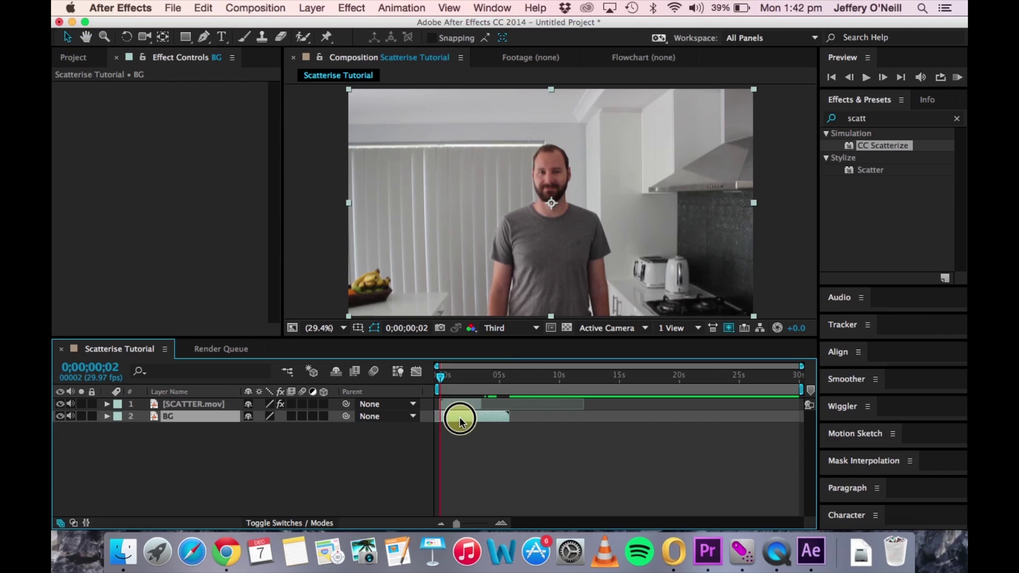
{"action": "left_click_drag", "start_coordinate": [444, 373], "coordinate": [440, 377]}
{"action": "left_click", "coordinate": [463, 417]}
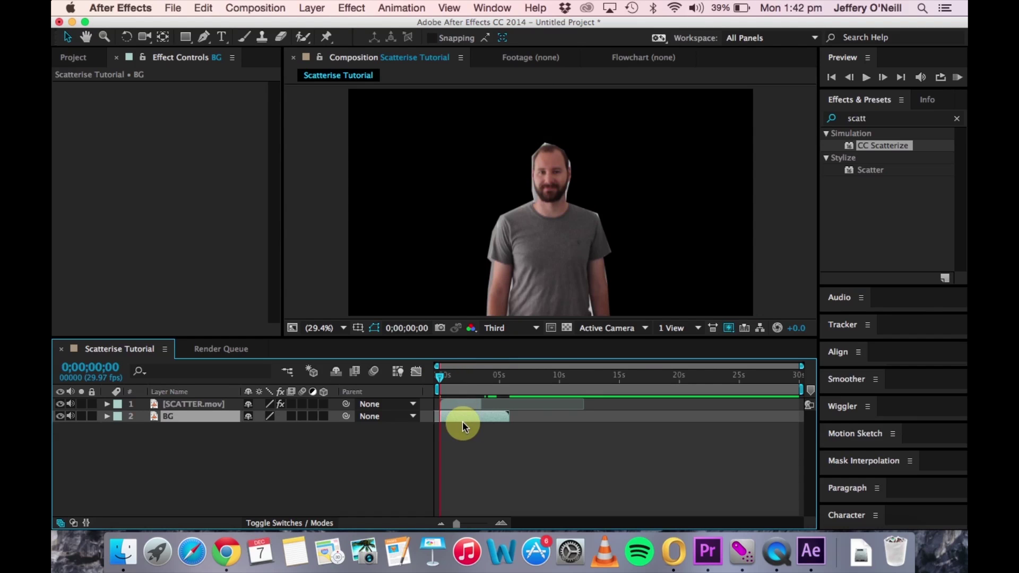
{"action": "left_click", "coordinate": [462, 404]}
{"action": "left_click", "coordinate": [462, 416]}
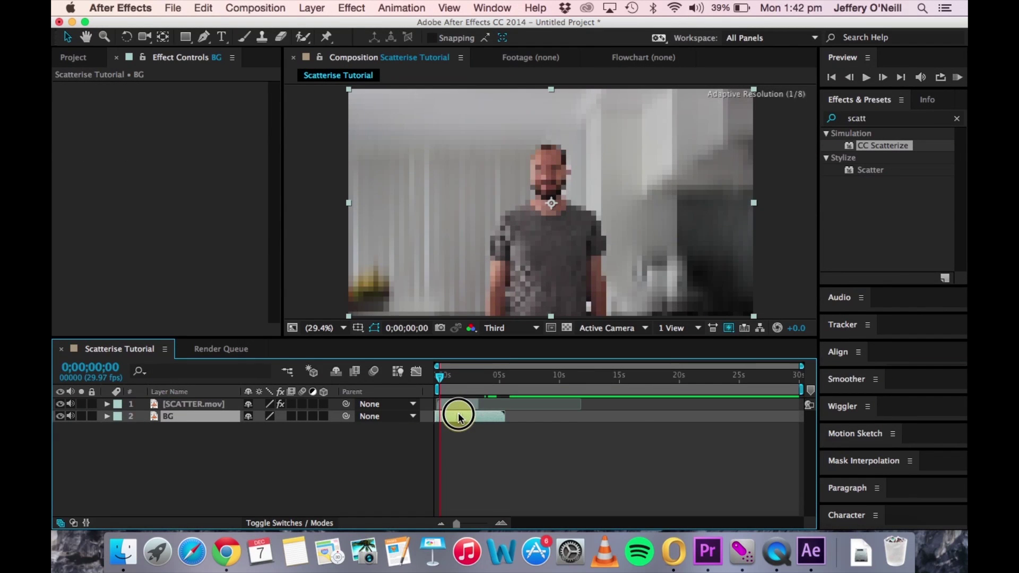
{"action": "left_click", "coordinate": [460, 404]}
{"action": "left_click", "coordinate": [441, 375]}
{"action": "left_click_drag", "start_coordinate": [440, 381], "coordinate": [435, 380]}
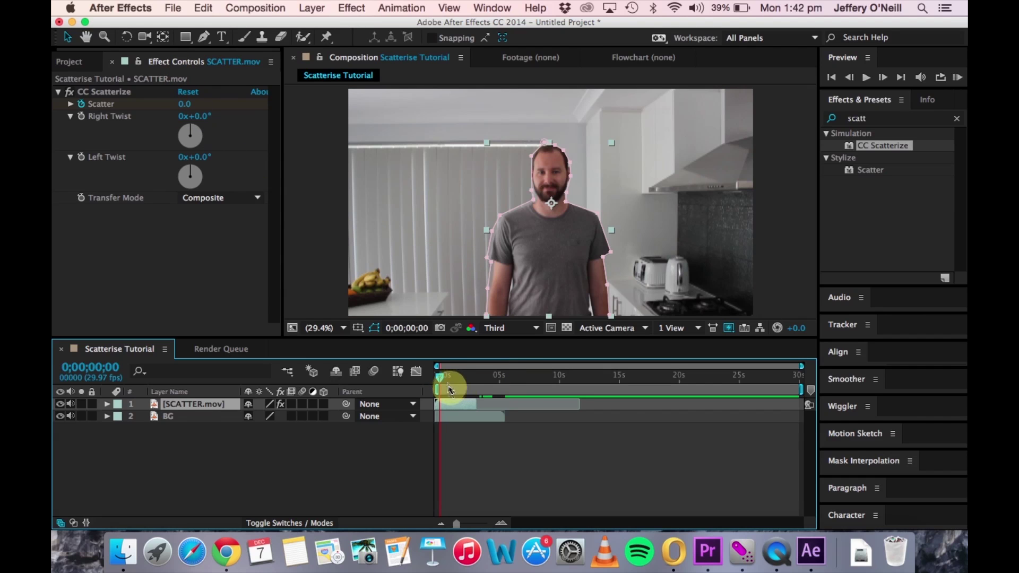
- Keyframe the Scatter value of CC Scatterize at 5000 at time 0;00;02;28
{"action": "left_click_drag", "start_coordinate": [440, 377], "coordinate": [476, 381]}
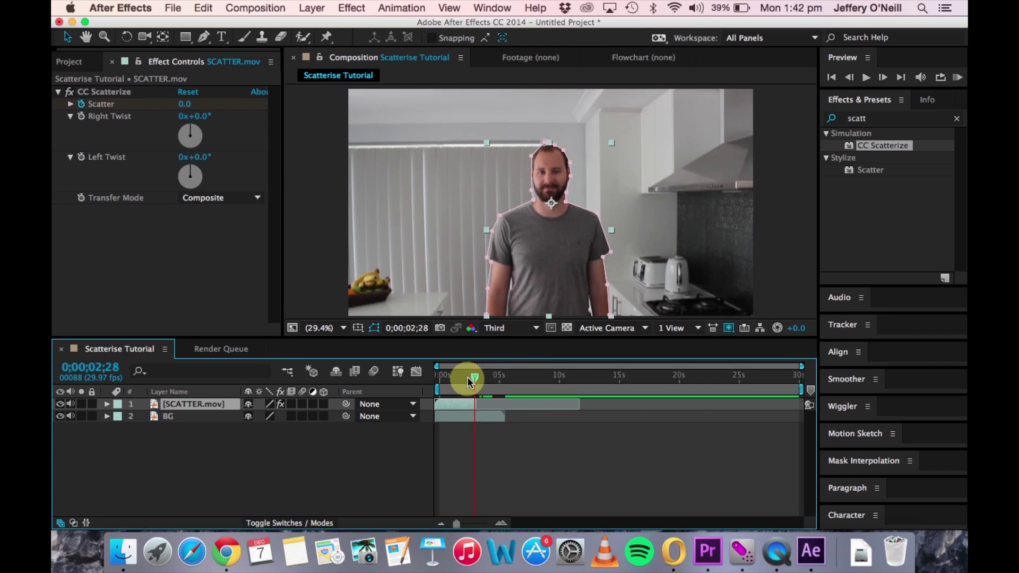
{"action": "left_click_drag", "start_coordinate": [192, 104], "coordinate": [914, 108]}
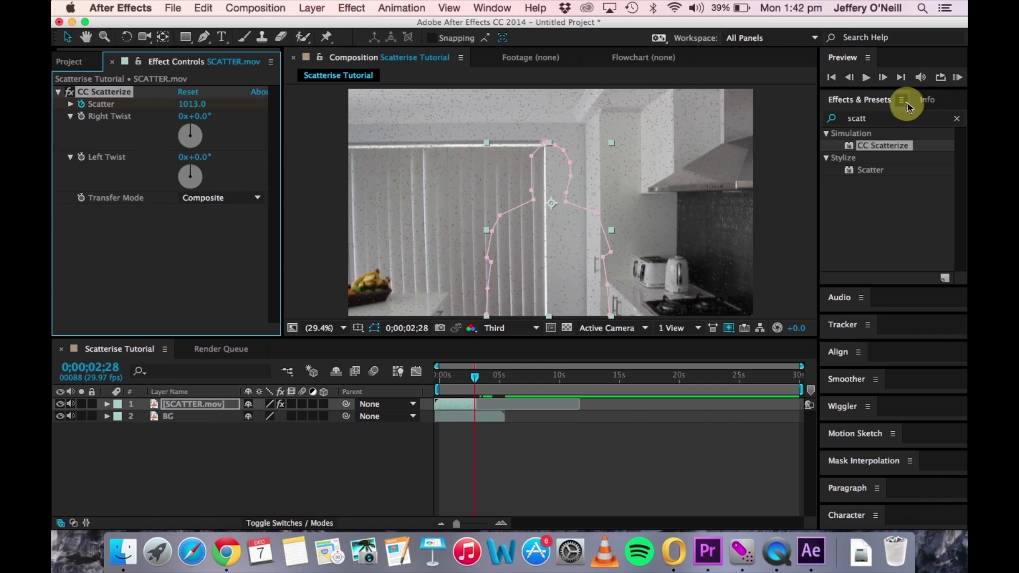
{"action": "mouse_move", "coordinate": [206, 103]}
{"action": "left_mouse_down"}
{"action": "mouse_move", "coordinate": [92, 104]}
{"action": "mouse_move", "coordinate": [297, 110]}
{"action": "mouse_move", "coordinate": [113, 110]}
{"action": "mouse_move", "coordinate": [241, 118]}
{"action": "mouse_move", "coordinate": [198, 115]}
{"action": "left_mouse_up"}
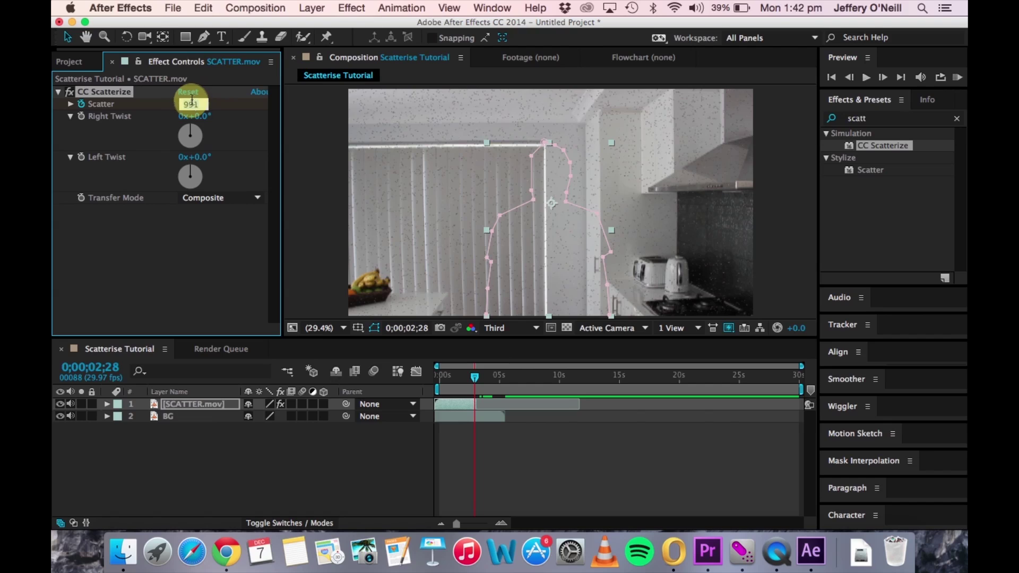
{"action": "type", "text": "100"}
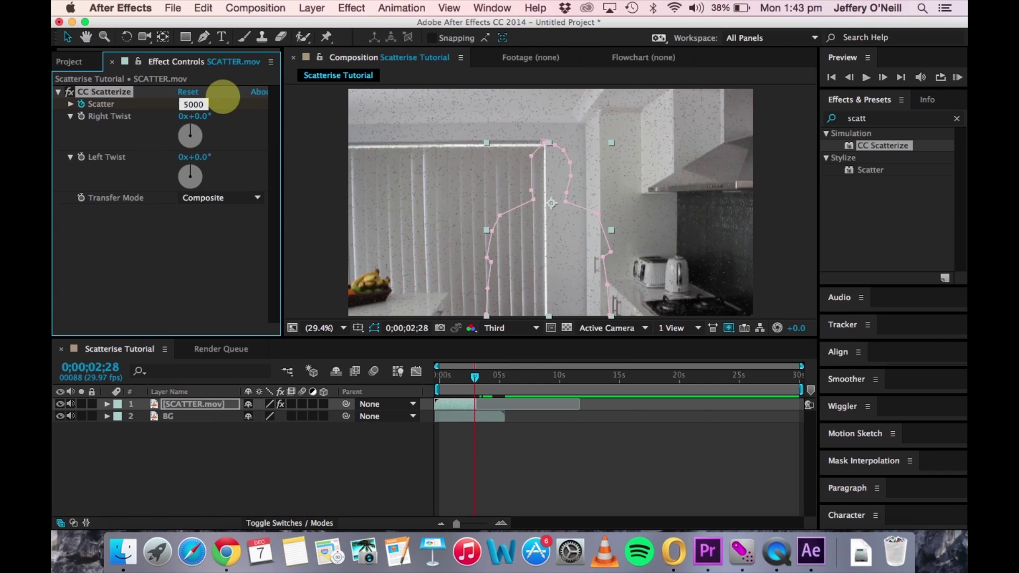
{"action": "left_click", "coordinate": [227, 124]}
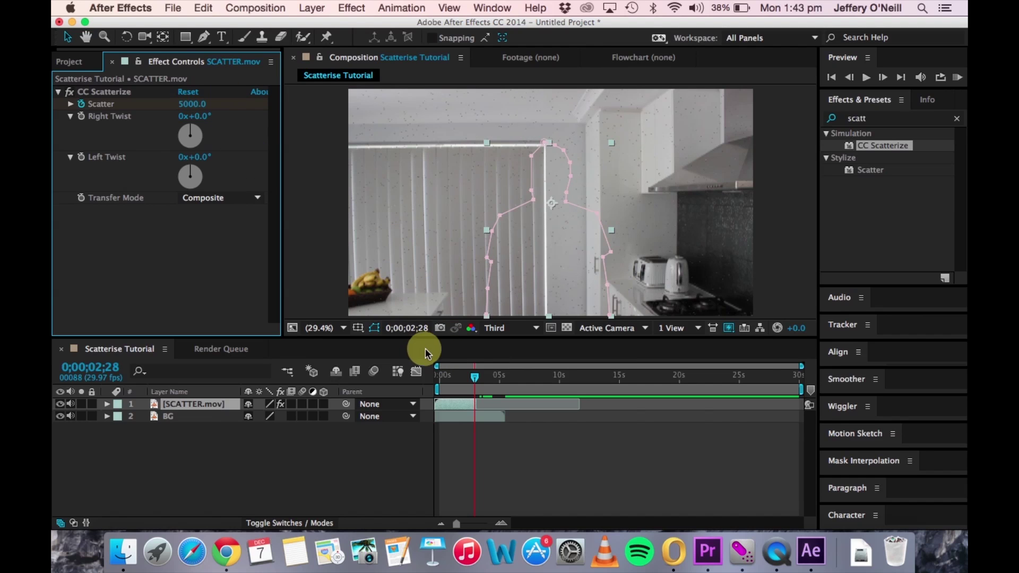
- Preview the scatter animation from the start of the composition and return to 0;00;00;00
{"action": "left_click", "coordinate": [469, 375]}
{"action": "left_click_drag", "start_coordinate": [469, 375], "coordinate": [437, 378]}
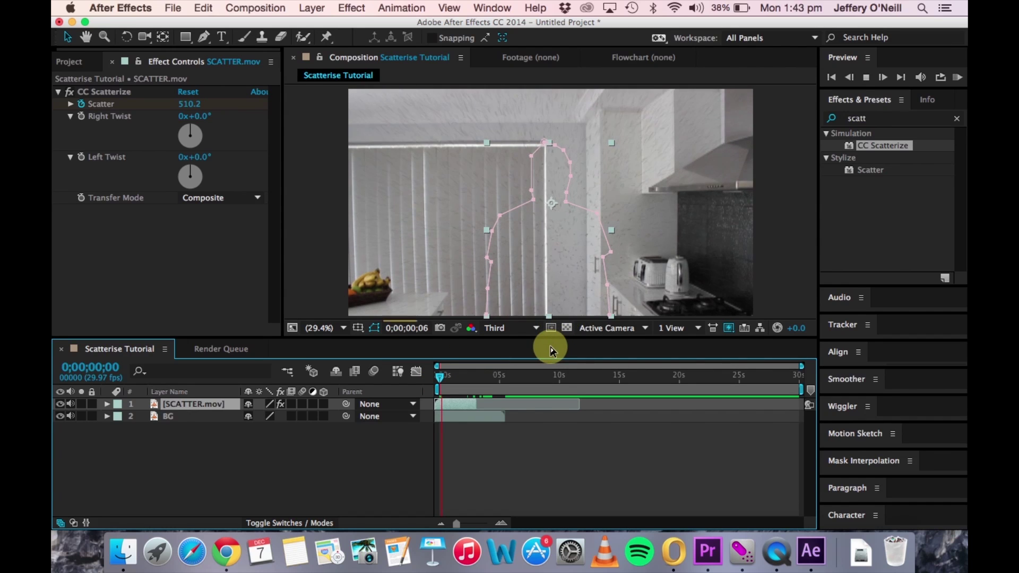
{"action": "left_click", "coordinate": [505, 384]}
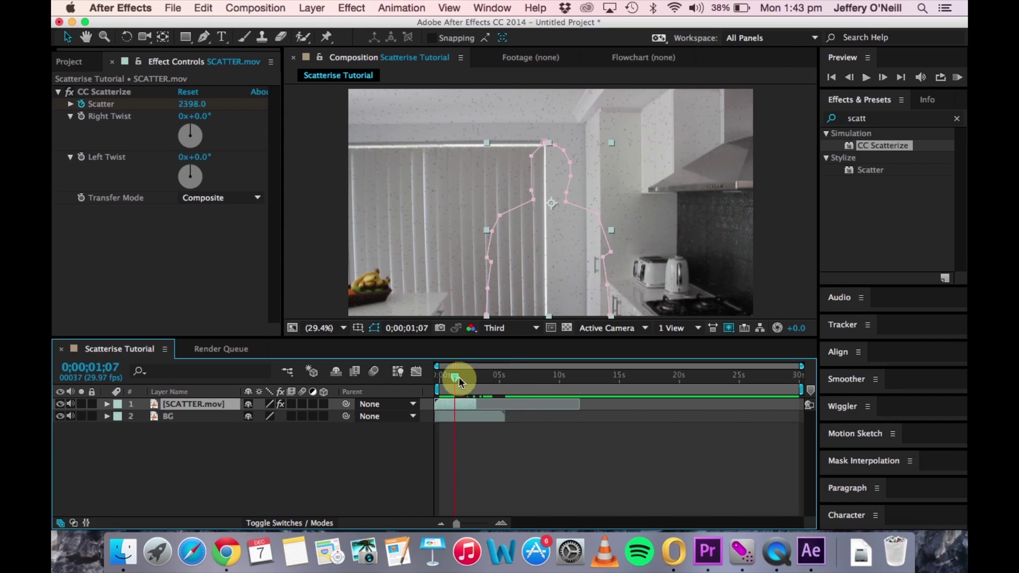
{"action": "left_click_drag", "start_coordinate": [456, 376], "coordinate": [426, 377]}
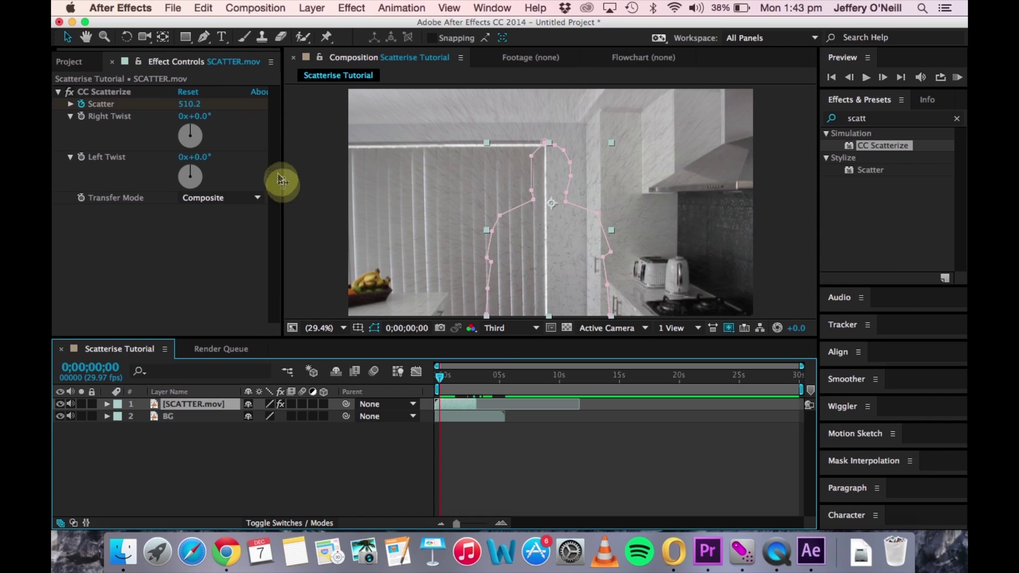
- Set the Scatter value of CC Scatterize to 0 at time 0;00;00;00
{"action": "mouse_move", "coordinate": [193, 109]}
{"action": "left_mouse_down"}
{"action": "mouse_move", "coordinate": [138, 112]}
{"action": "mouse_move", "coordinate": [194, 106]}
{"action": "left_mouse_up"}
{"action": "left_click", "coordinate": [193, 109]}
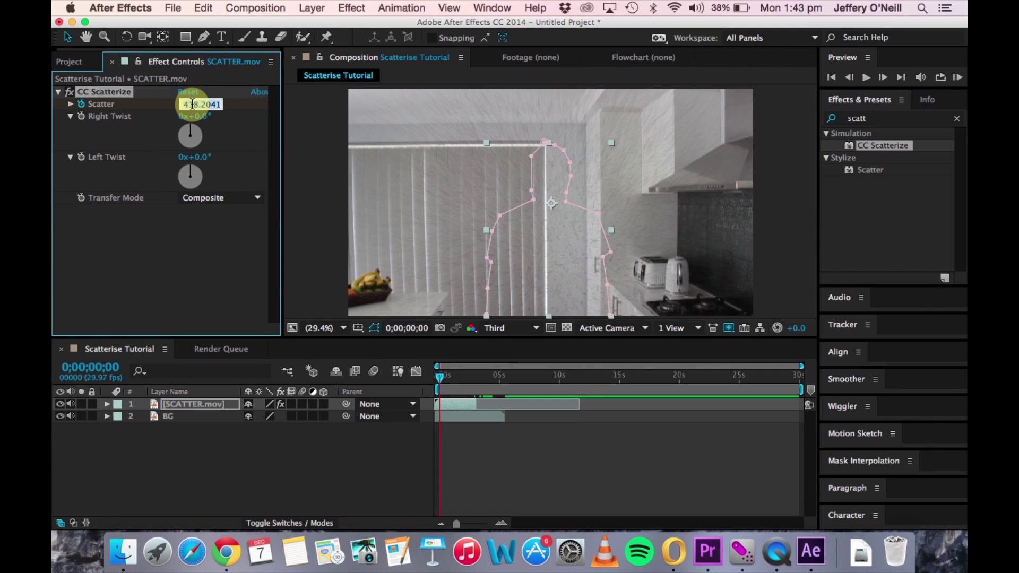
{"action": "left_click", "coordinate": [244, 157]}
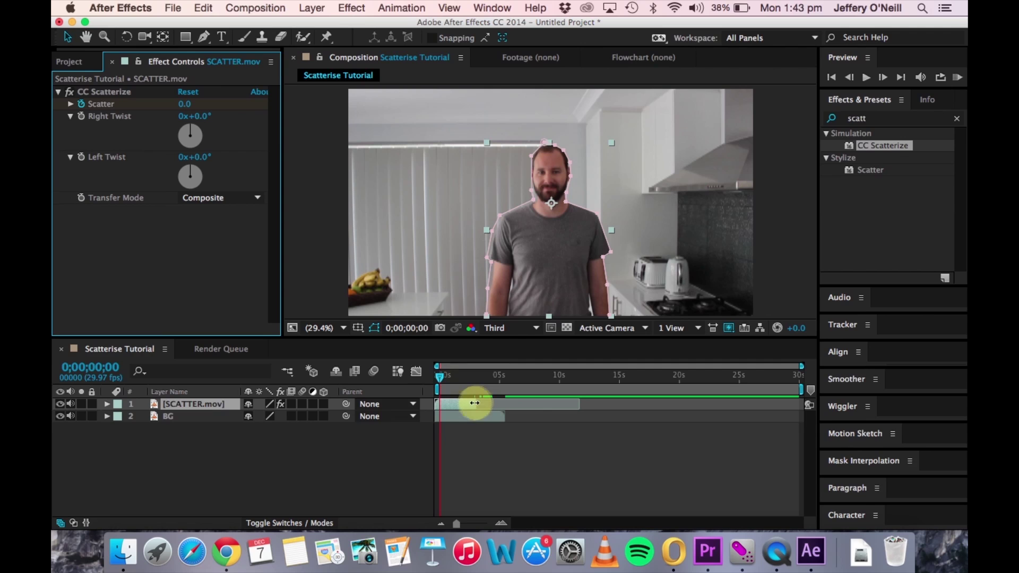
- Preview the scatter animation from 0;00;00;00 and stop playback before the end of the SCATTER.mov layer
{"action": "mouse_move", "coordinate": [438, 381]}
{"action": "left_mouse_down"}
{"action": "mouse_move", "coordinate": [476, 383]}
{"action": "mouse_move", "coordinate": [427, 378]}
{"action": "left_mouse_up"}
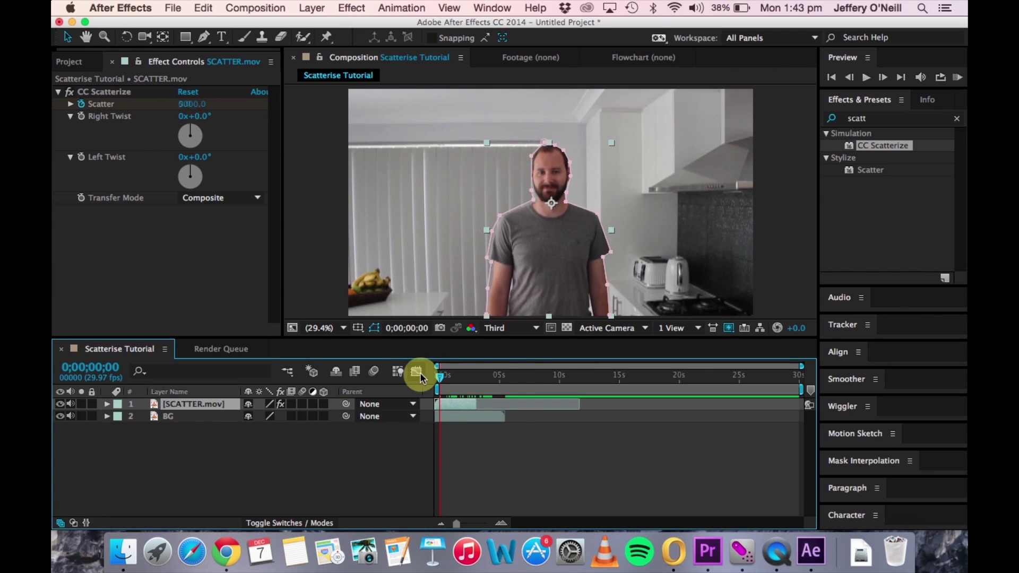
{"action": "key", "text": "space"}
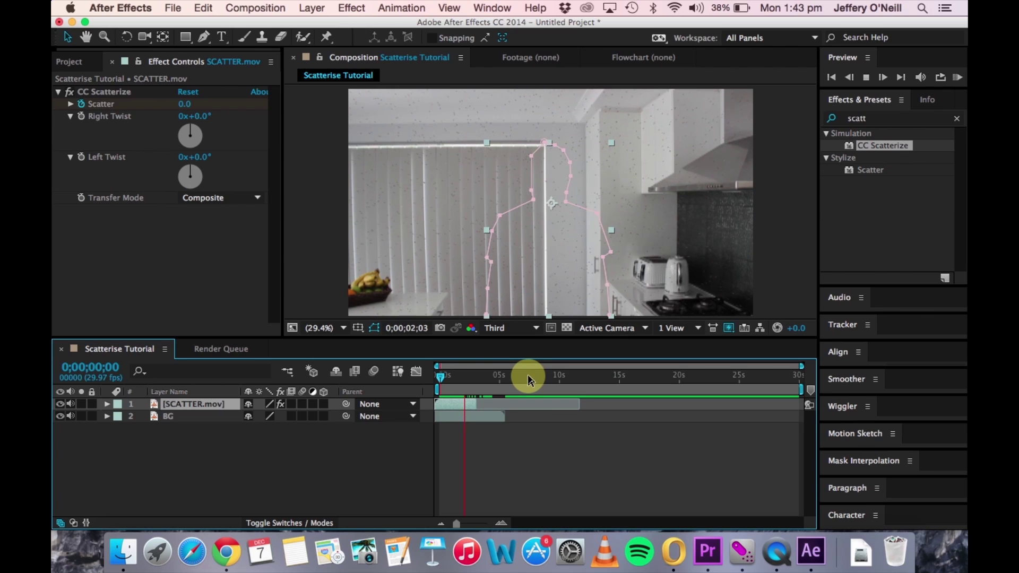
{"action": "left_click", "coordinate": [526, 385]}
- Reset CC Scatterize on the SCATTER.mov layer at 0;00;02;16 and again at 0;00;02;26
{"action": "left_click", "coordinate": [473, 411]}
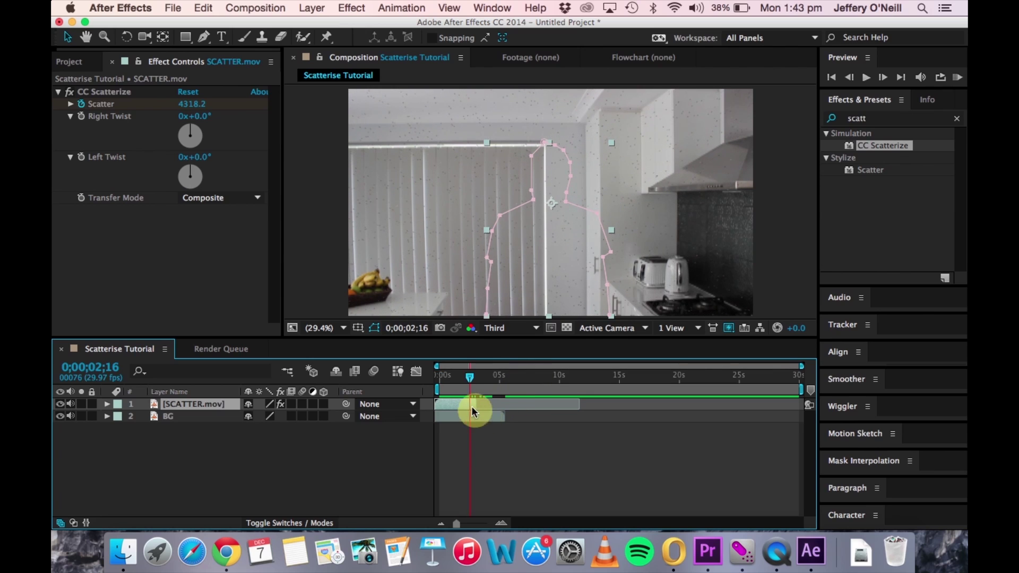
{"action": "left_click", "coordinate": [192, 92]}
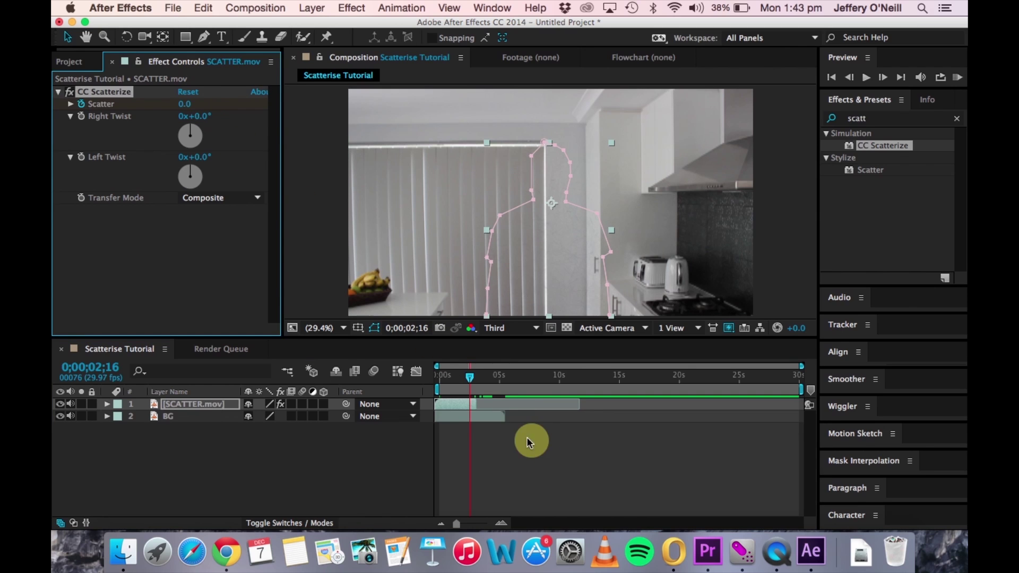
{"action": "left_click_drag", "start_coordinate": [466, 377], "coordinate": [474, 380]}
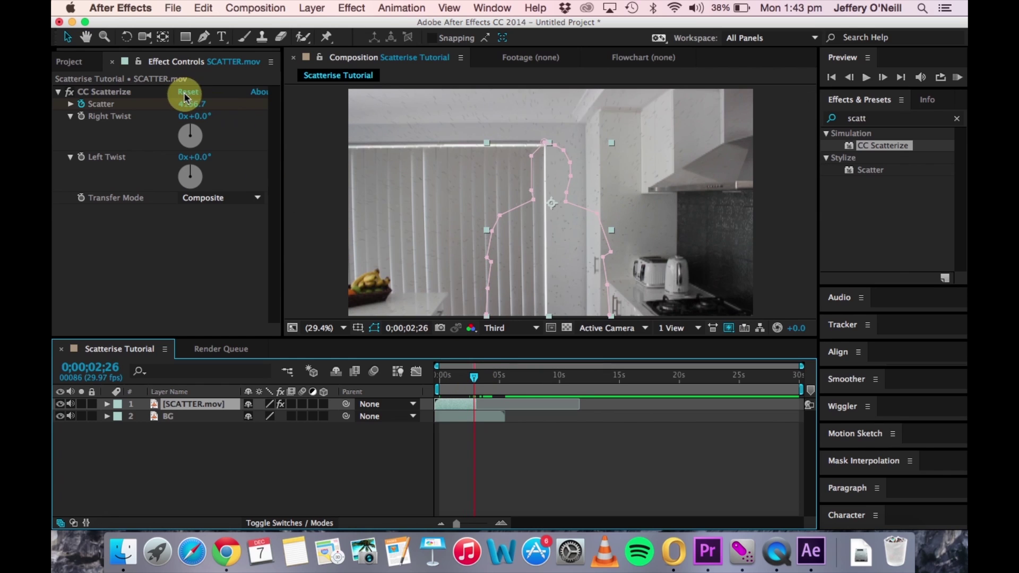
{"action": "left_click", "coordinate": [186, 96]}
- Shorten the SCATTER.mov layer to just under one second and keyframe its Scatter value at 1000 at 0;00;00;23
{"action": "left_click_drag", "start_coordinate": [473, 377], "coordinate": [433, 386]}
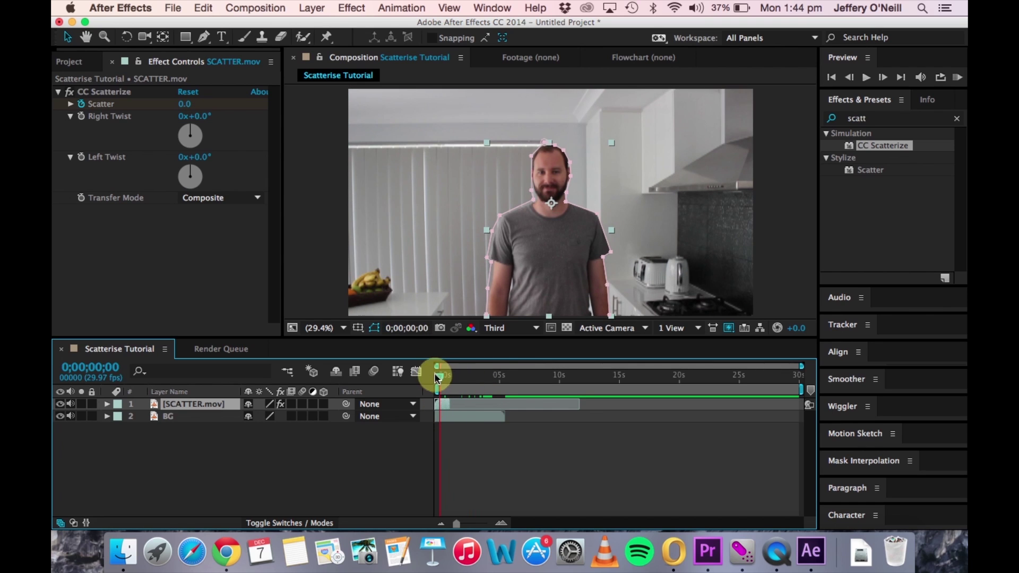
{"action": "left_click_drag", "start_coordinate": [440, 378], "coordinate": [450, 377]}
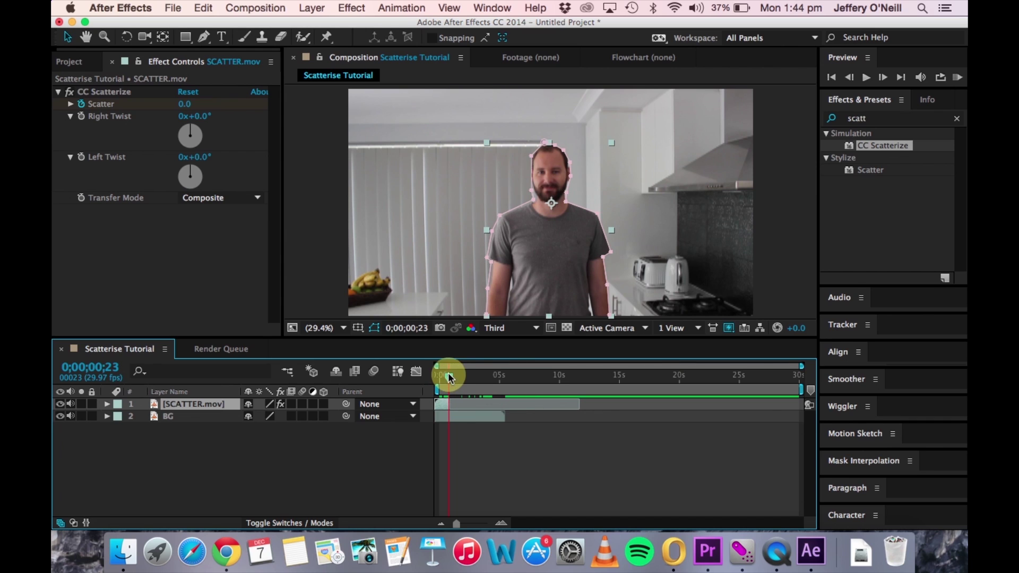
{"action": "left_click", "coordinate": [183, 103]}
{"action": "type", "text": "1000"}
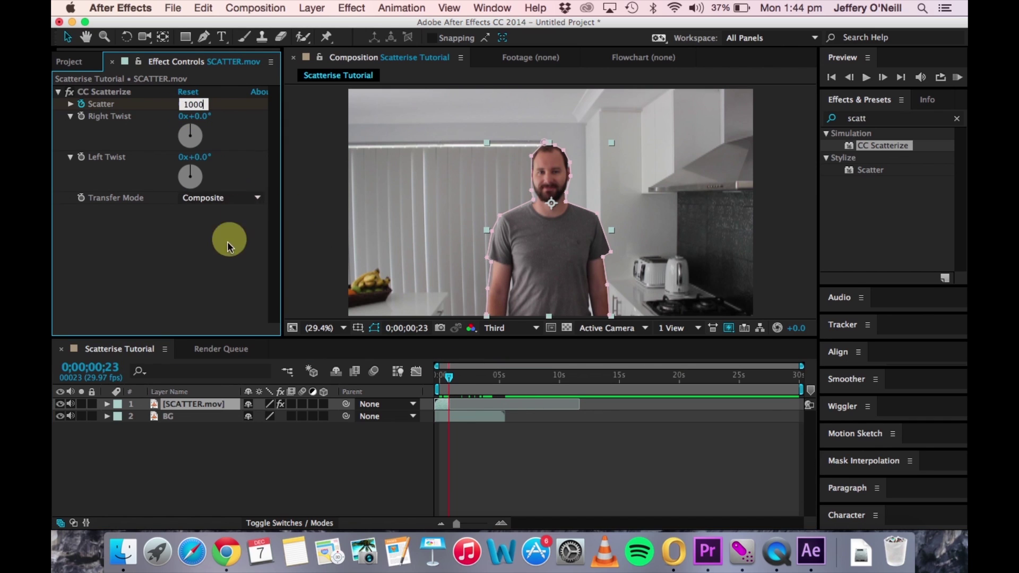
{"action": "key", "text": "Return"}
- Preview the shortened scatter animation from the start and return to 0;00;00;00
{"action": "left_click_drag", "start_coordinate": [454, 378], "coordinate": [438, 379]}
{"action": "key", "text": "space"}
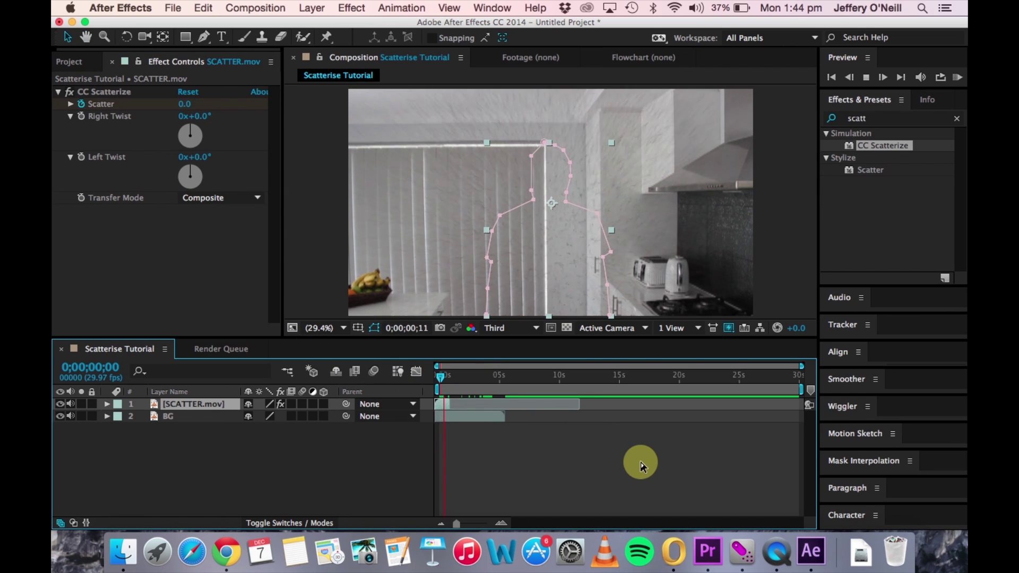
{"action": "key", "text": "space"}
{"action": "left_click", "coordinate": [452, 377]}
{"action": "left_click_drag", "start_coordinate": [452, 377], "coordinate": [433, 380]}
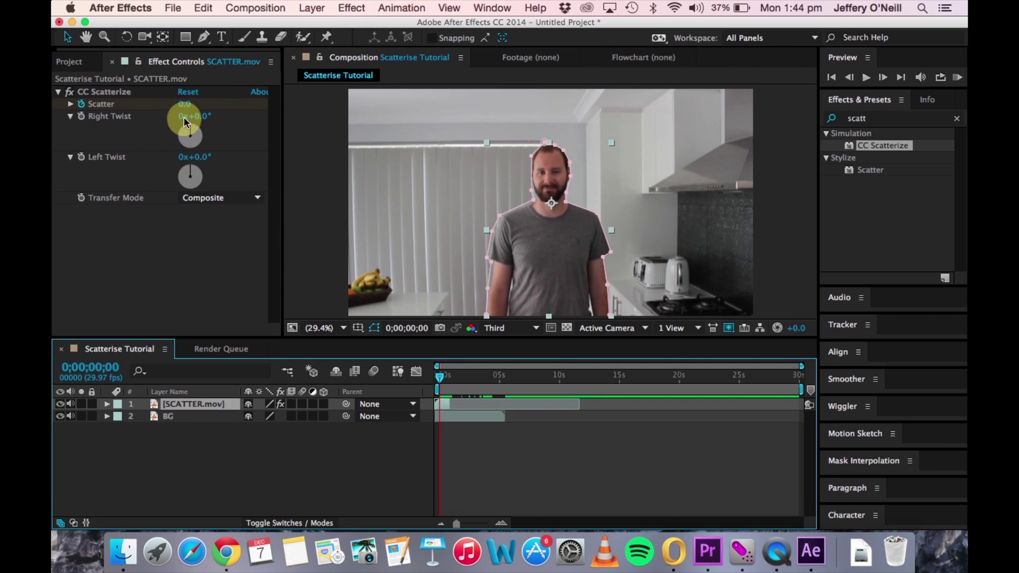
- Try out several Right Twist rotations of CC Scatterize, including 1x+0.0°, and set Right Twist back to 0x+0.0°
{"action": "left_click_drag", "start_coordinate": [194, 116], "coordinate": [54, 193]}
{"action": "left_click", "coordinate": [212, 115]}
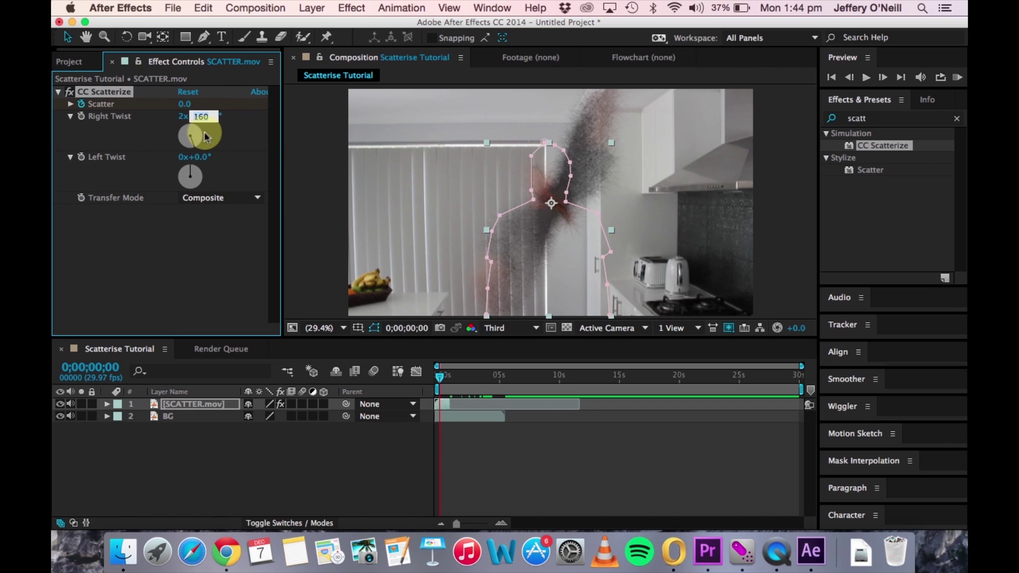
{"action": "left_click", "coordinate": [184, 116]}
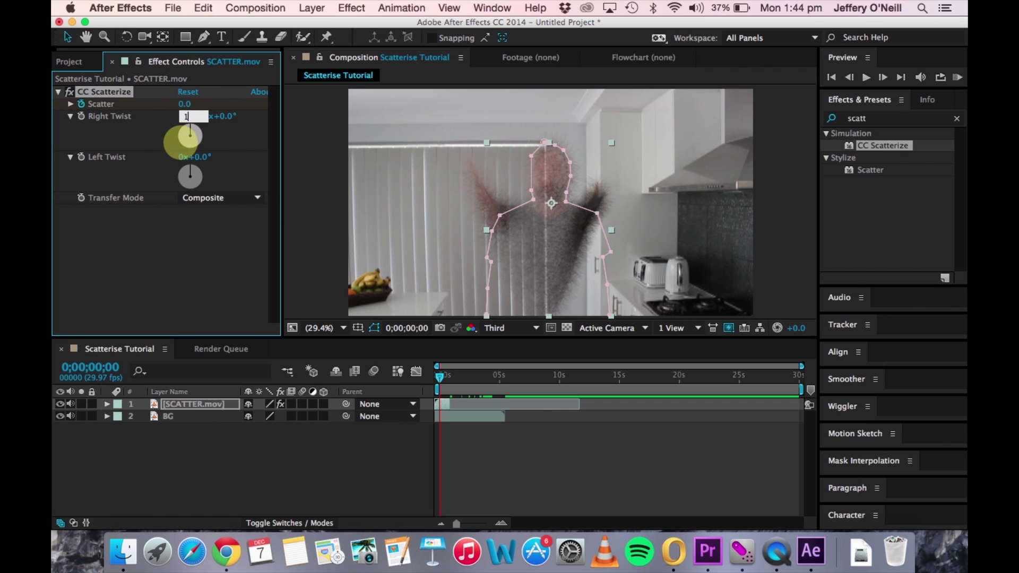
{"action": "left_click", "coordinate": [171, 245]}
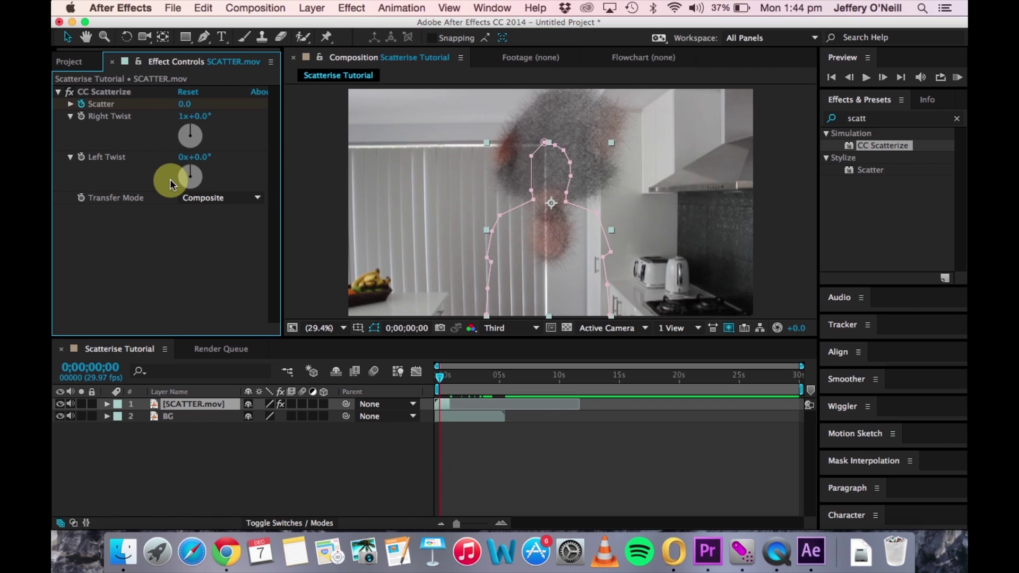
{"action": "left_click", "coordinate": [183, 116]}
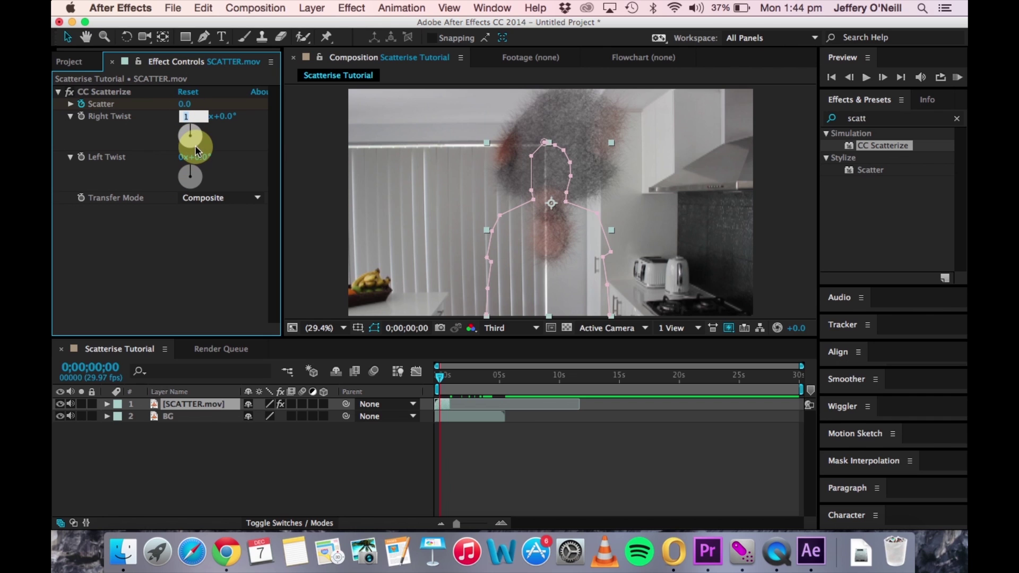
{"action": "type", "text": "0x+0.0°"}
{"action": "left_click", "coordinate": [189, 276]}
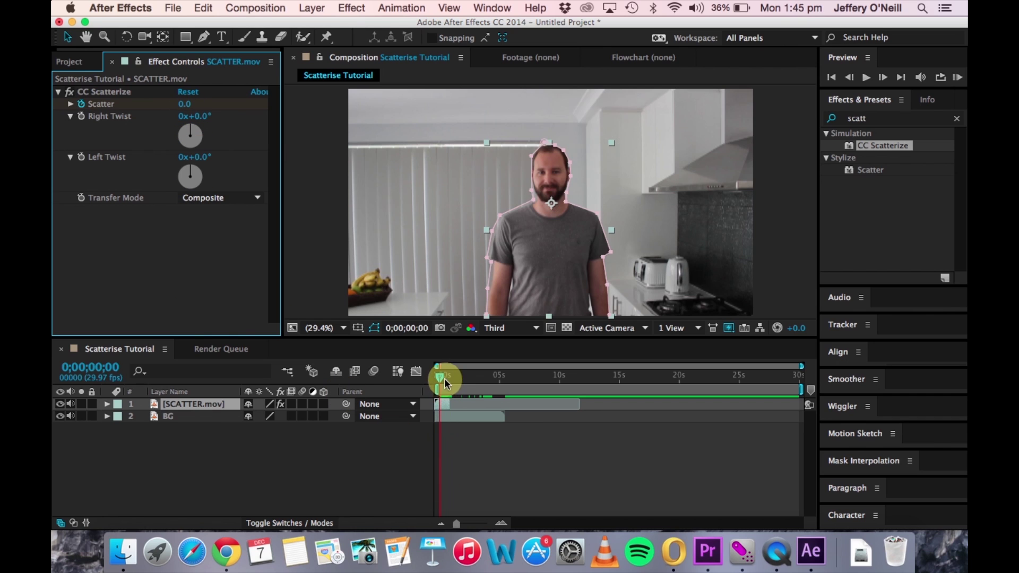
- Turn on keyframing for the CC Scatterize Right Twist property at 0;00;00;25, near the end of the SCATTER.mov layer
{"action": "left_click_drag", "start_coordinate": [439, 378], "coordinate": [448, 380]}
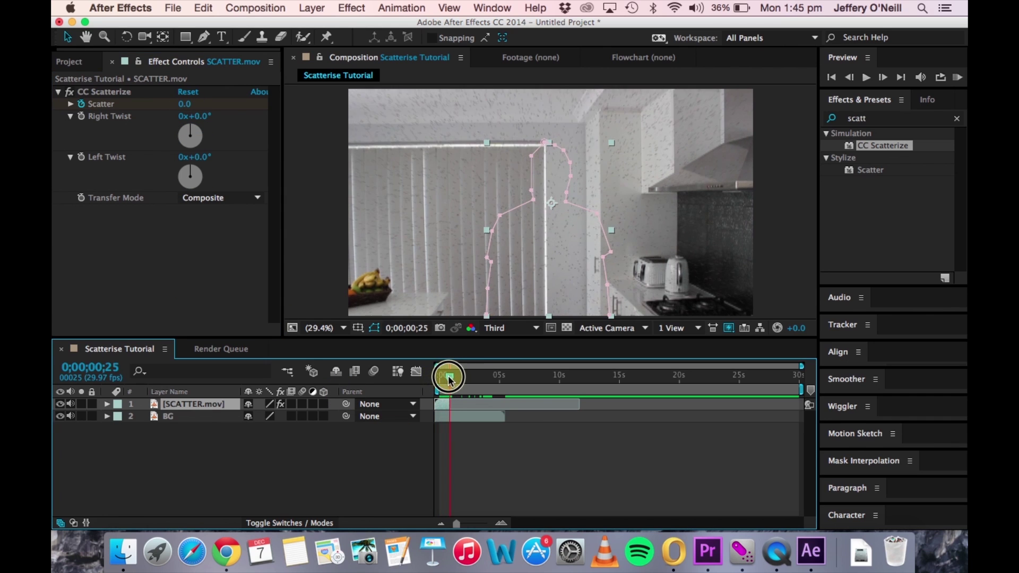
{"action": "left_click_drag", "start_coordinate": [448, 376], "coordinate": [451, 381]}
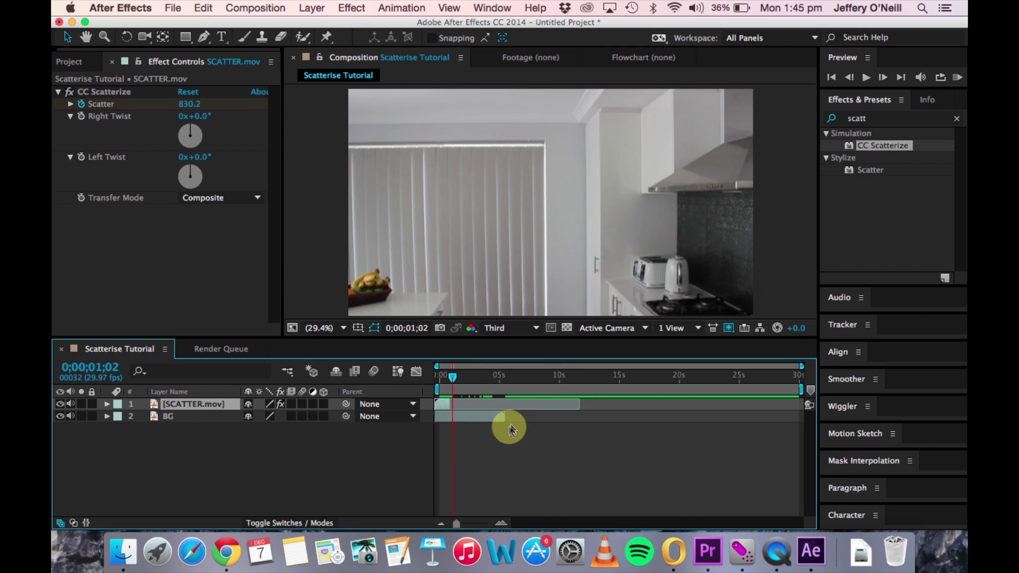
{"action": "left_click_drag", "start_coordinate": [454, 374], "coordinate": [453, 376]}
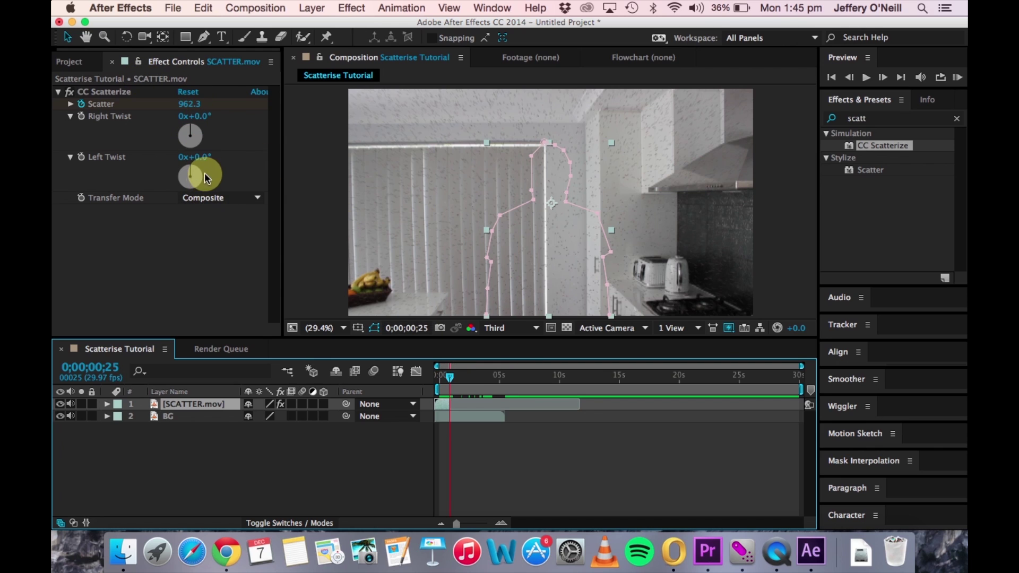
{"action": "left_click", "coordinate": [81, 117]}
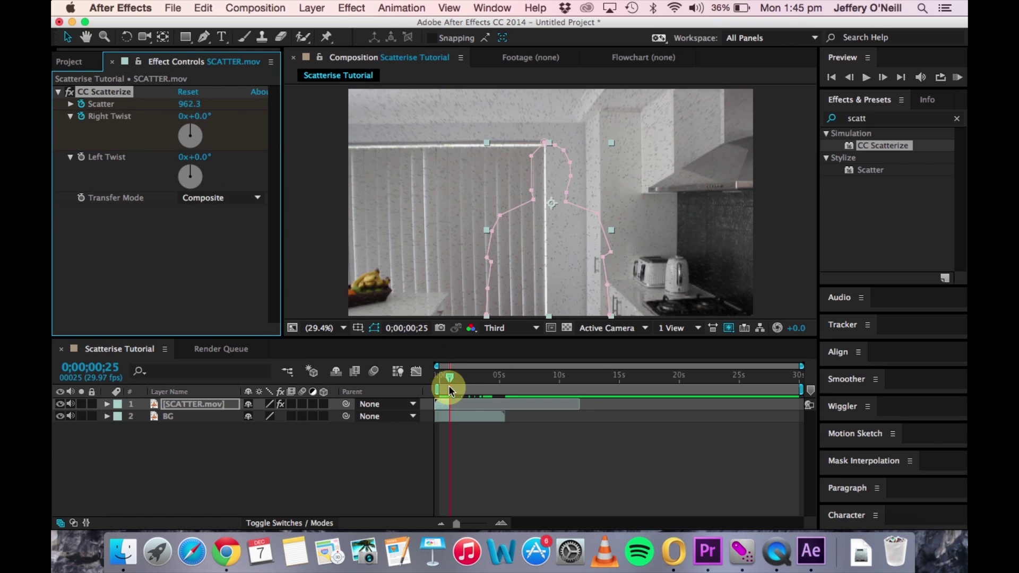
- Keyframe Right Twist at 1x+0.0° at time 0;00;00;27
{"action": "mouse_move", "coordinate": [448, 378]}
{"action": "left_mouse_down"}
{"action": "mouse_move", "coordinate": [429, 377]}
{"action": "mouse_move", "coordinate": [450, 378]}
{"action": "left_mouse_up"}
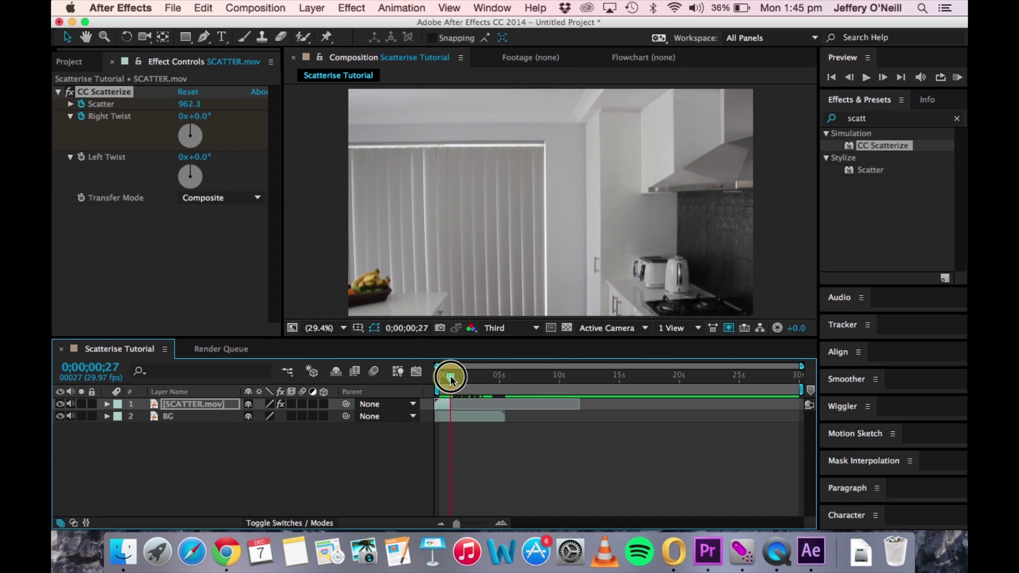
{"action": "left_click", "coordinate": [182, 117]}
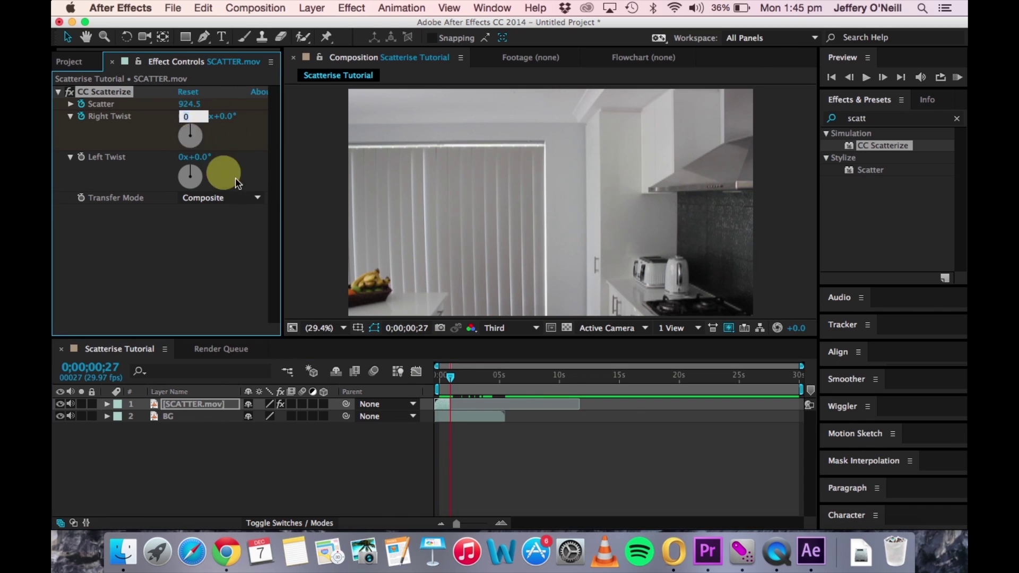
{"action": "type", "text": "1"}
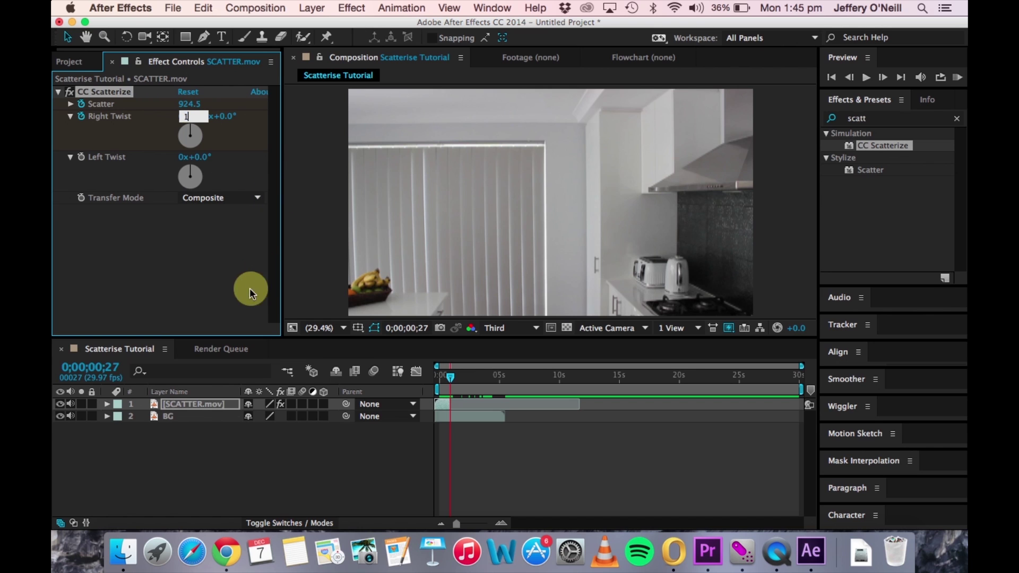
{"action": "left_click", "coordinate": [247, 289]}
- Preview the animation with the Right Twist keyframes from the start of the composition
{"action": "left_click_drag", "start_coordinate": [451, 376], "coordinate": [423, 375]}
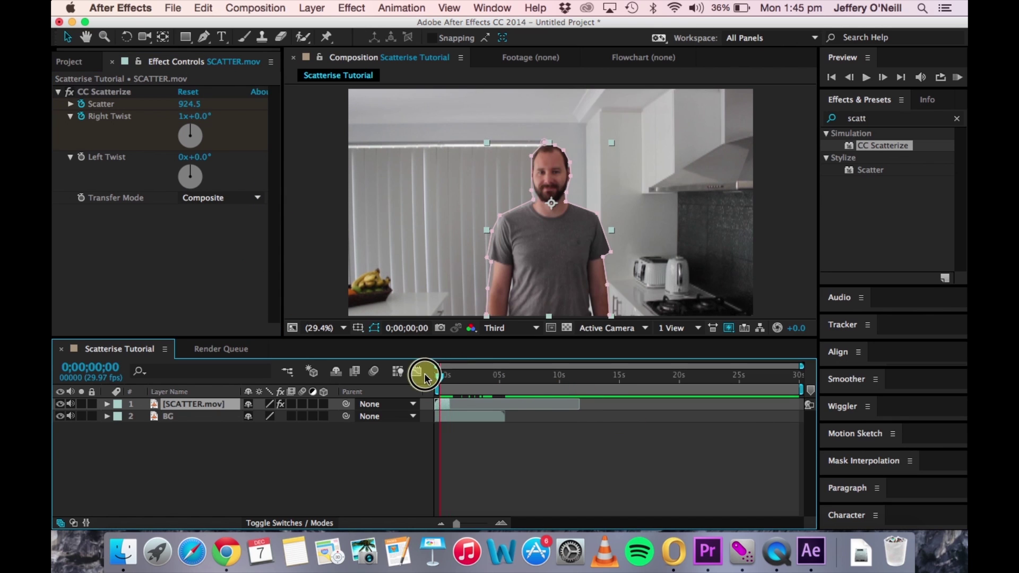
{"action": "key", "text": "space"}
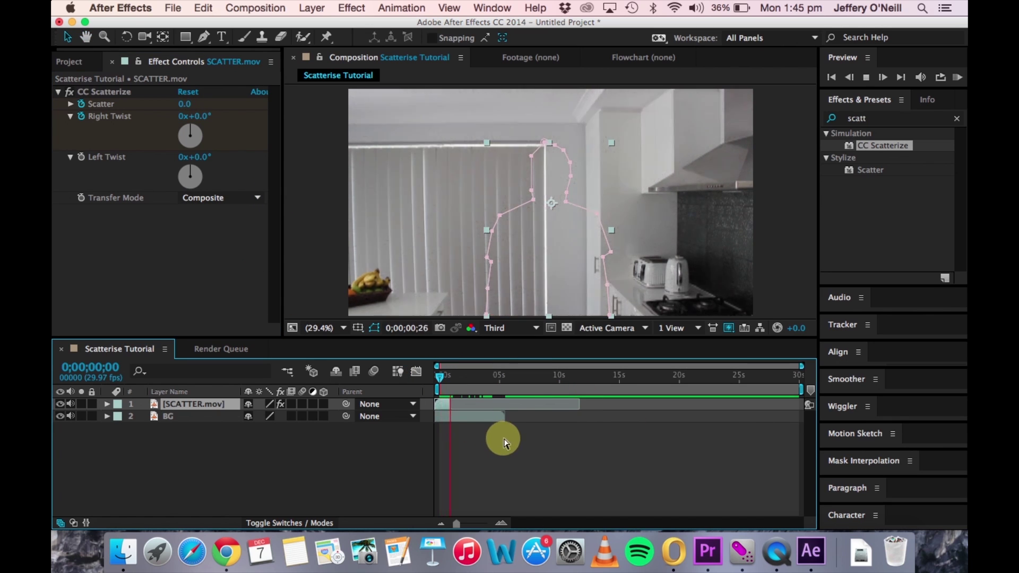
{"action": "left_click", "coordinate": [454, 379]}
- Adjust the Scatter value near the end of the SCATTER.mov layer and preview the animation from 0;00;00;00
{"action": "mouse_move", "coordinate": [454, 379]}
{"action": "left_mouse_down"}
{"action": "mouse_move", "coordinate": [430, 378]}
{"action": "mouse_move", "coordinate": [451, 376]}
{"action": "left_mouse_up"}
{"action": "left_click_drag", "start_coordinate": [193, 103], "coordinate": [309, 155]}
{"action": "left_click", "coordinate": [480, 451]}
{"action": "left_click_drag", "start_coordinate": [451, 372], "coordinate": [417, 368]}
{"action": "key", "text": "space"}
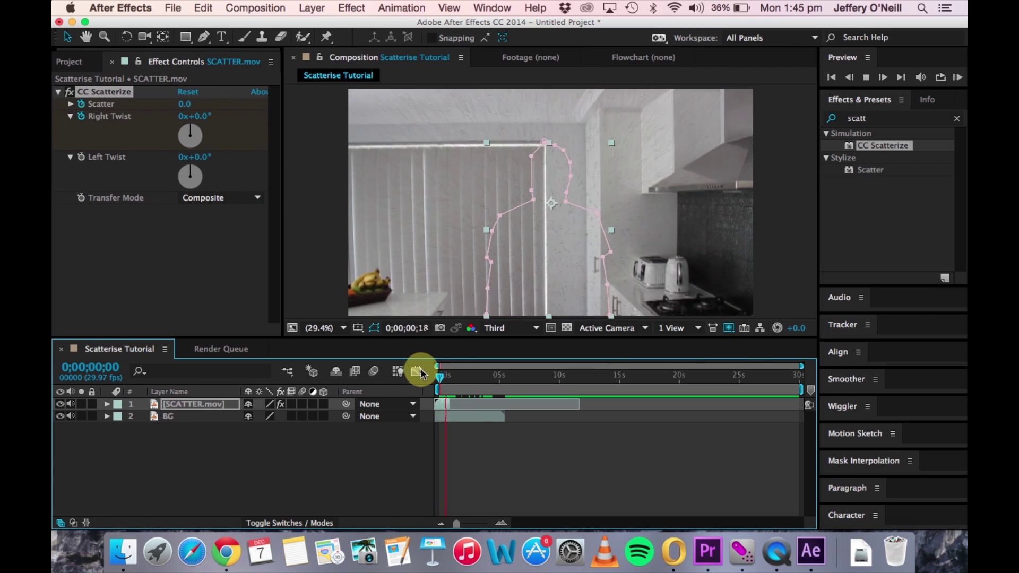
{"action": "key", "text": "space"}
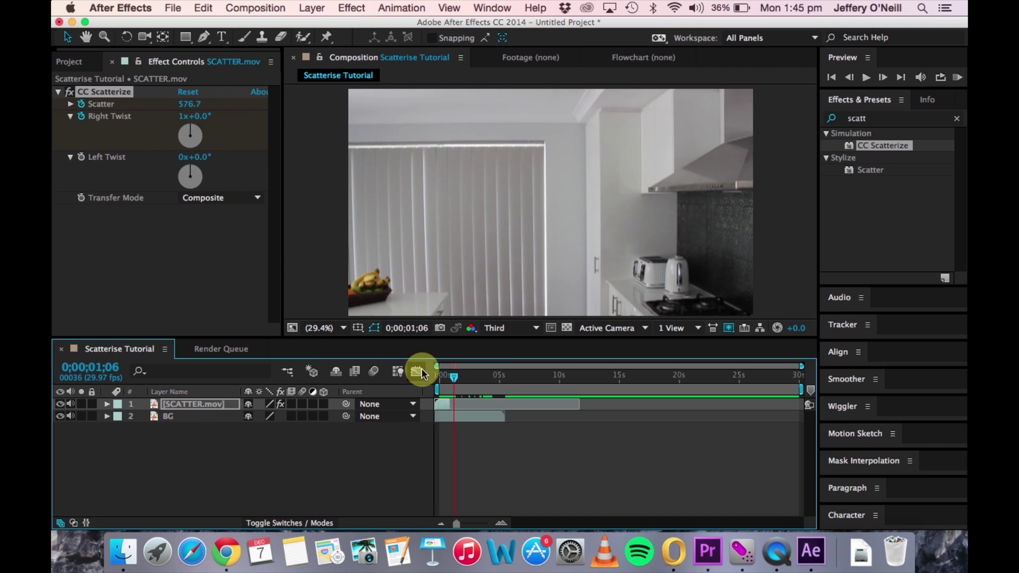
- Trim the end of the BG layer to a little past 2 seconds and end the work area just after it
{"action": "left_click", "coordinate": [491, 419]}
{"action": "left_click_drag", "start_coordinate": [494, 418], "coordinate": [467, 416]}
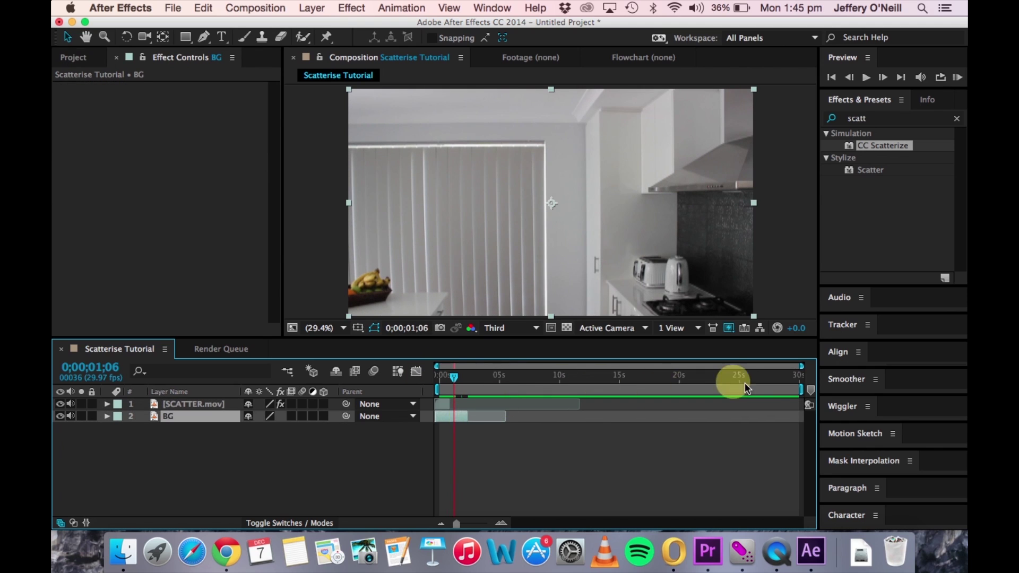
{"action": "left_click_drag", "start_coordinate": [801, 391], "coordinate": [474, 389]}
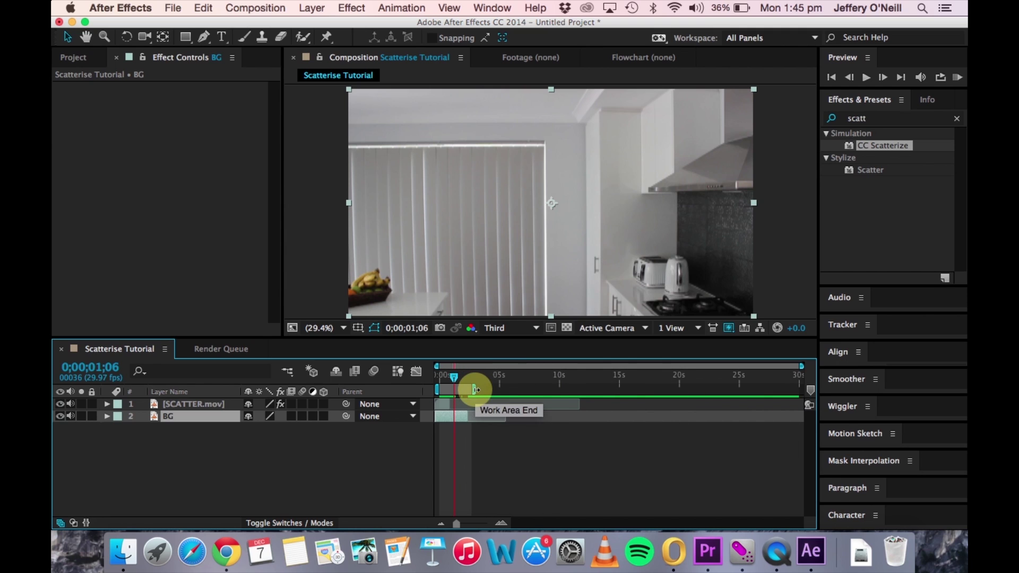
- Run a RAM preview of the work area from 0;00;00;00 and stop it
{"action": "left_click_drag", "start_coordinate": [450, 377], "coordinate": [433, 373]}
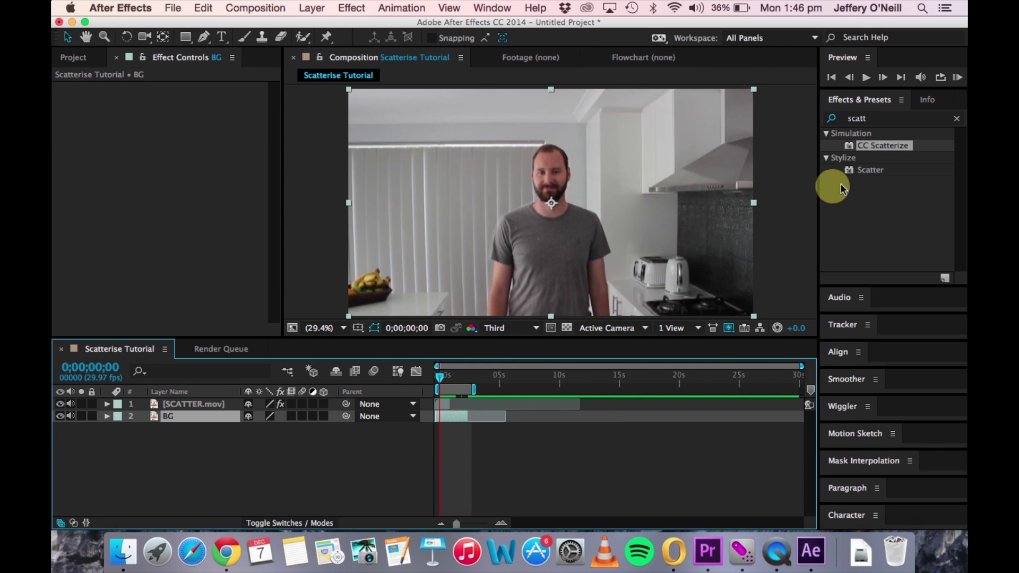
{"action": "left_click", "coordinate": [958, 78]}
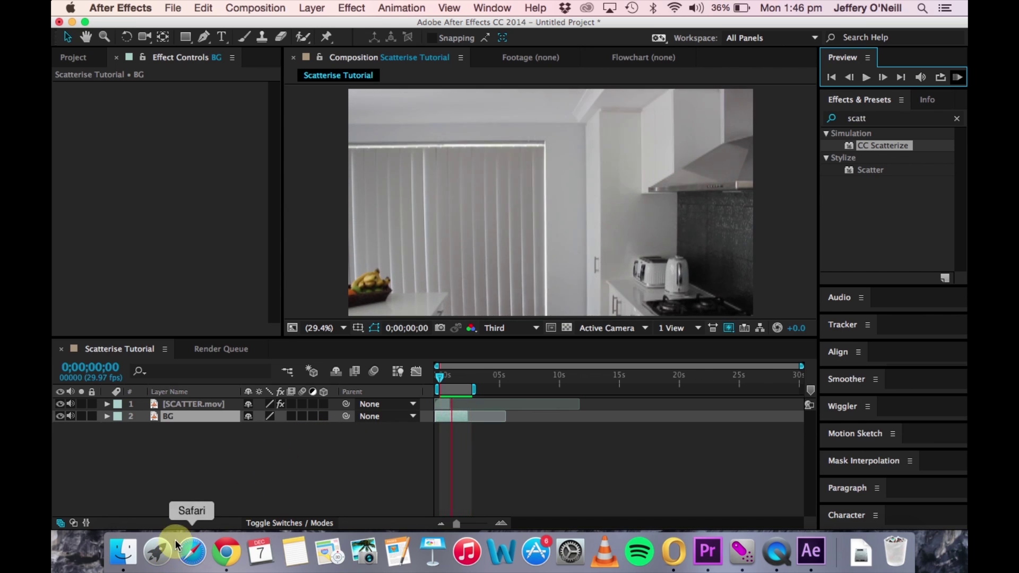
{"action": "left_click", "coordinate": [192, 555]}
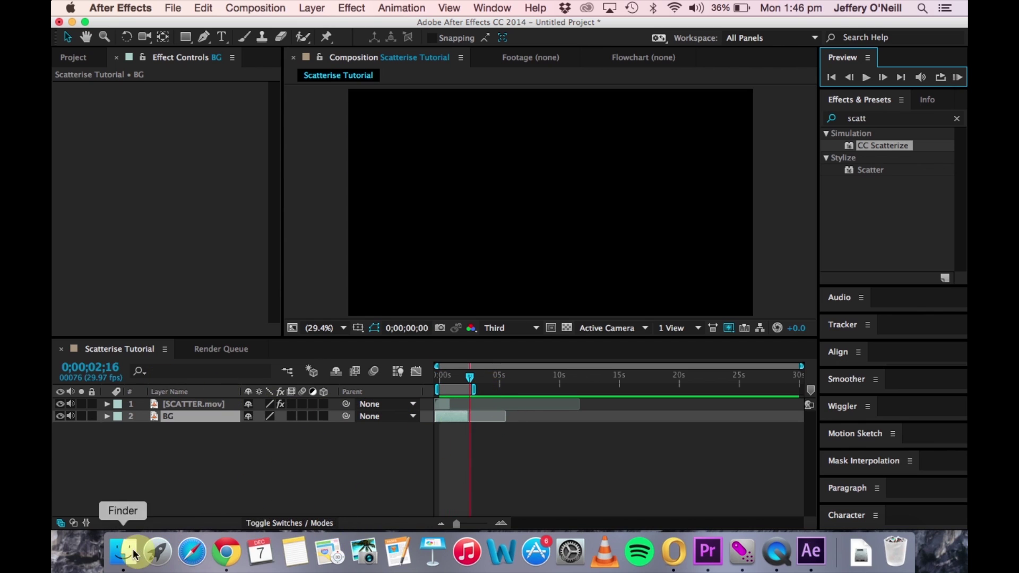
- Import the whooshy-puff.wav sound file from the Desktop into the project
{"action": "left_click", "coordinate": [104, 185]}
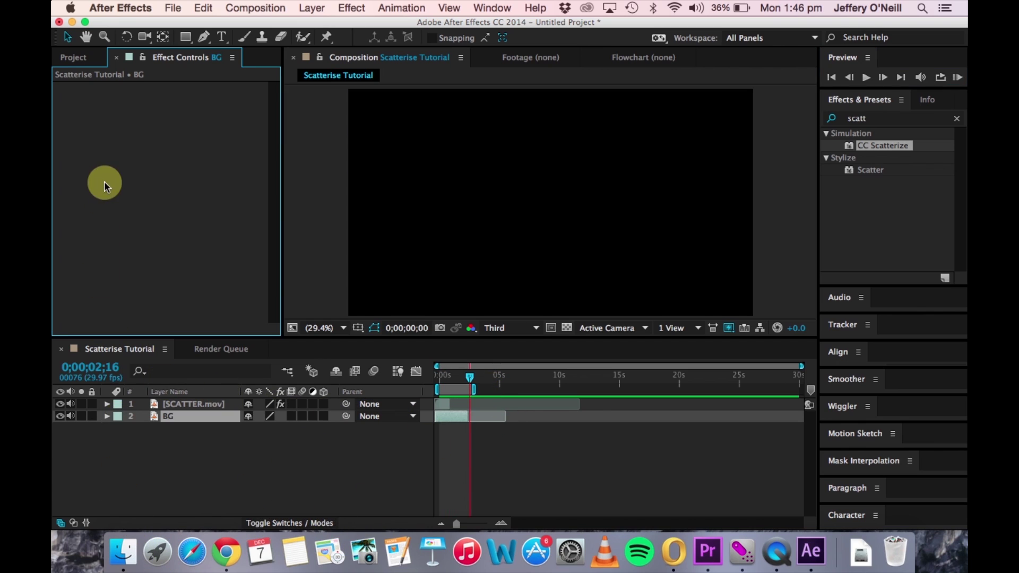
{"action": "left_click", "coordinate": [74, 57]}
{"action": "left_click", "coordinate": [126, 273]}
{"action": "double_click", "coordinate": [126, 271]}
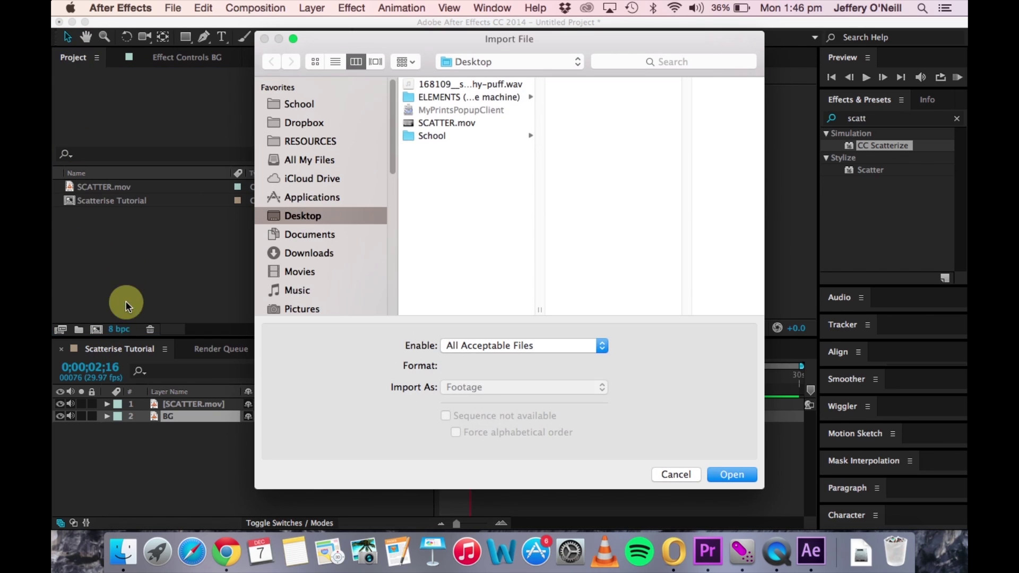
{"action": "left_click", "coordinate": [447, 85]}
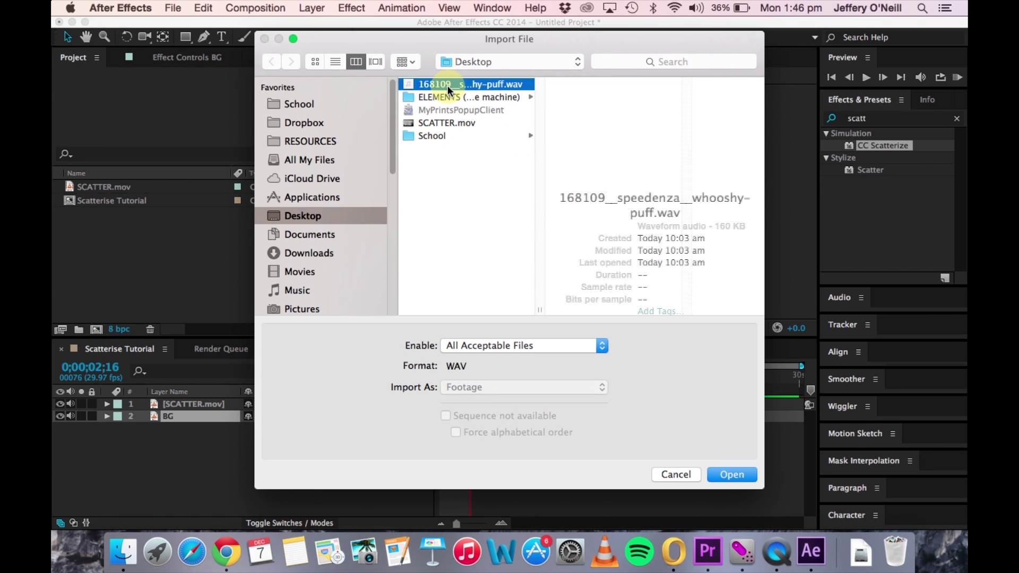
{"action": "left_click", "coordinate": [728, 474]}
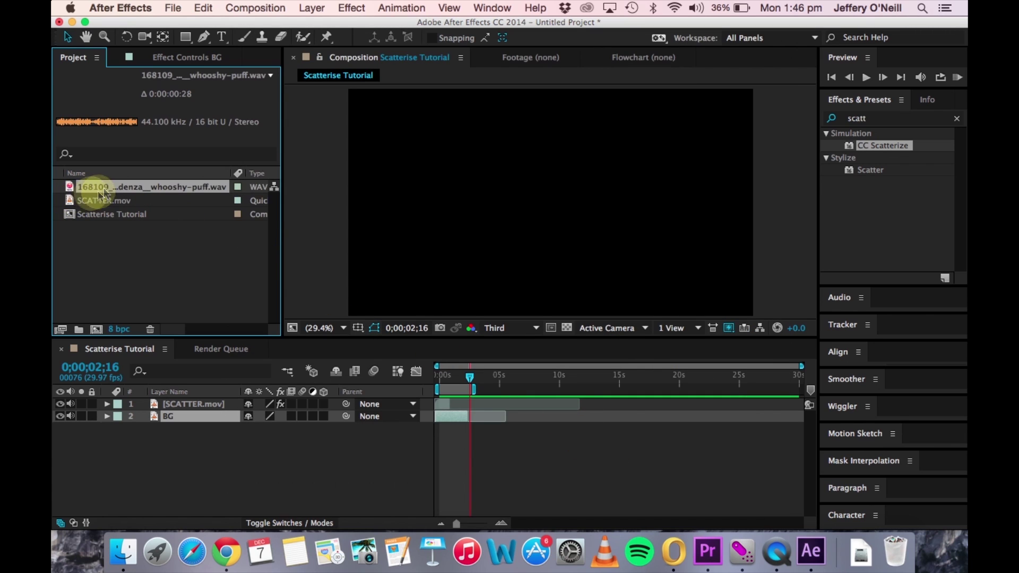
- Add the whooshy-puff sound beneath the BG layer, aligned to the start of the composition, and RAM preview it from 0;00;00;00
{"action": "left_click_drag", "start_coordinate": [118, 191], "coordinate": [192, 453]}
{"action": "left_click_drag", "start_coordinate": [445, 425], "coordinate": [441, 423]}
{"action": "left_click_drag", "start_coordinate": [469, 376], "coordinate": [434, 378]}
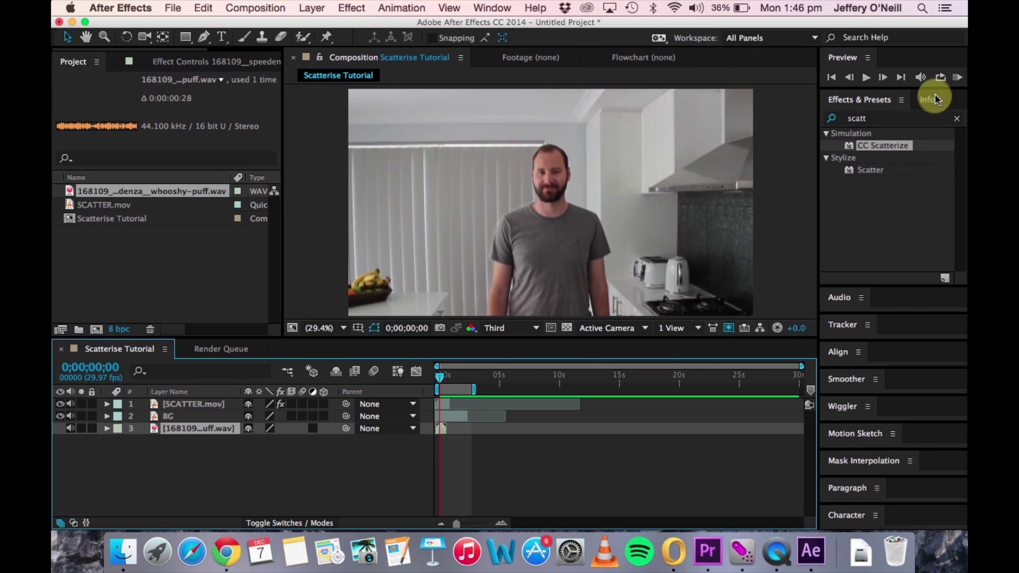
{"action": "left_click", "coordinate": [955, 78]}
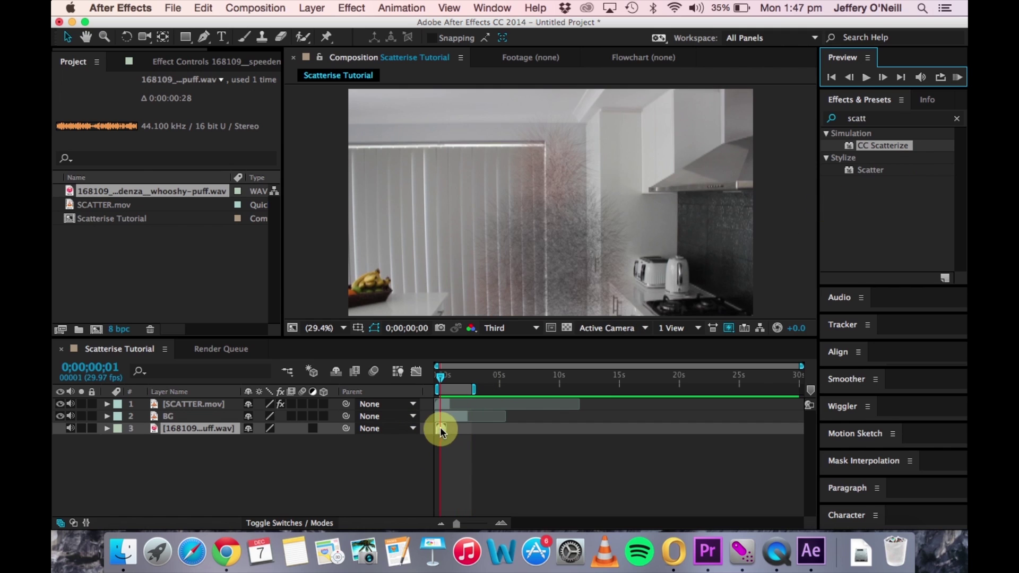
- Shift the whooshy-puff sound layer slightly later in the timeline and run a RAM preview from the start
{"action": "left_click_drag", "start_coordinate": [440, 428], "coordinate": [443, 427]}
{"action": "left_click_drag", "start_coordinate": [440, 376], "coordinate": [433, 376]}
{"action": "left_click", "coordinate": [957, 77]}
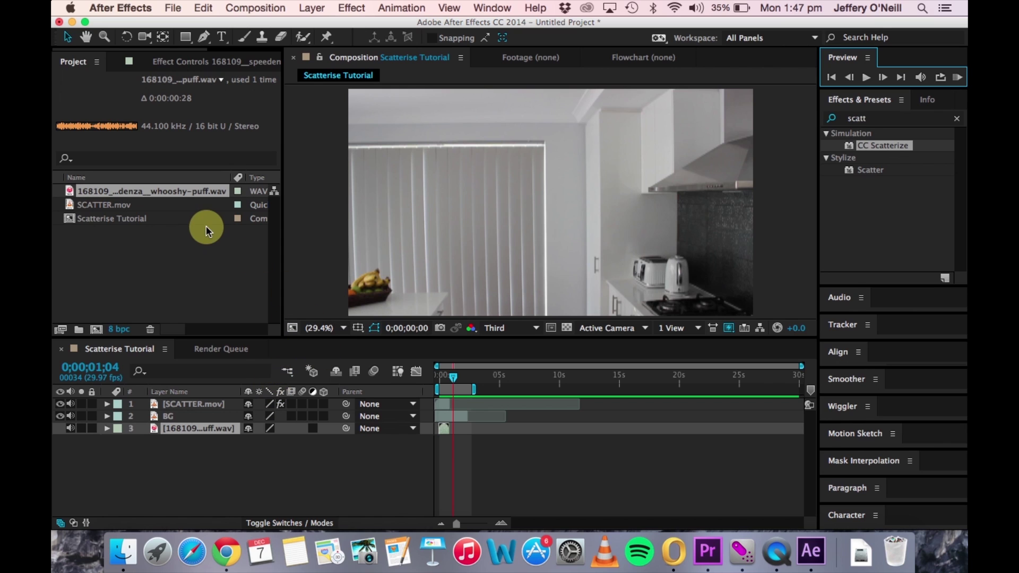
- Render the composition through the Render Queue to the Desktop as a QuickTime movie named Scatterise Tutorial
{"action": "left_click", "coordinate": [175, 9]}
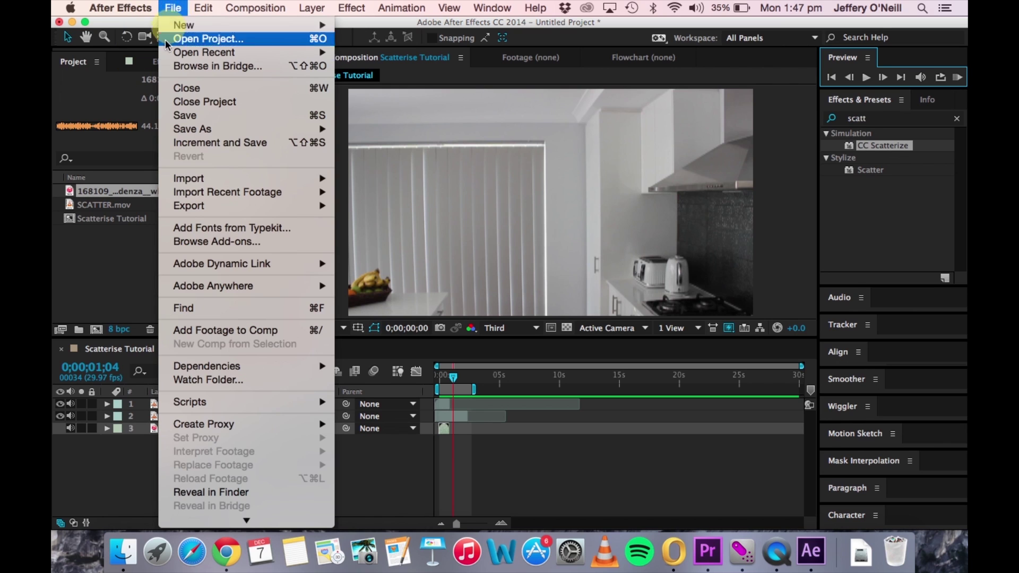
{"action": "left_click", "coordinate": [374, 218]}
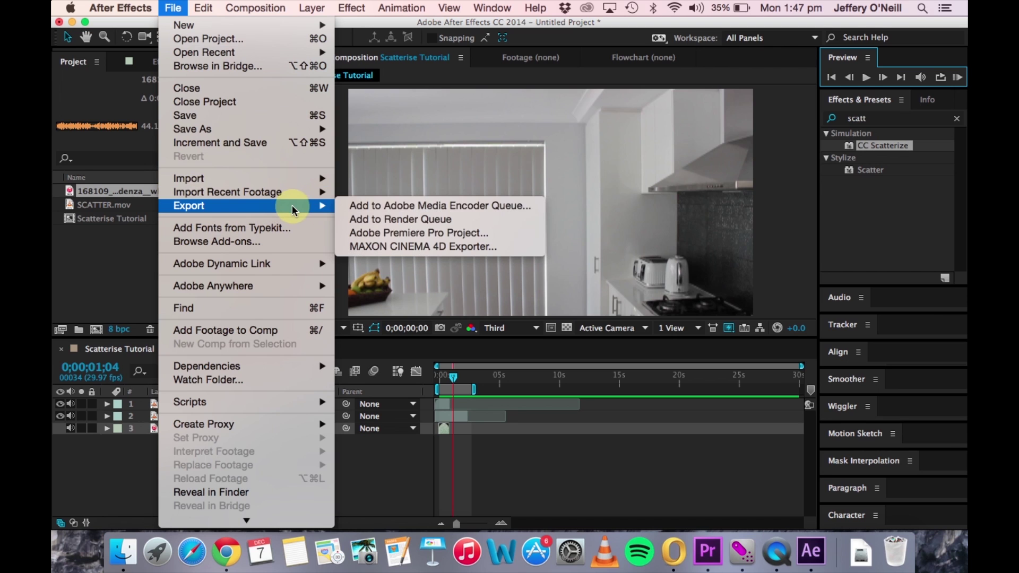
{"action": "left_click", "coordinate": [429, 217]}
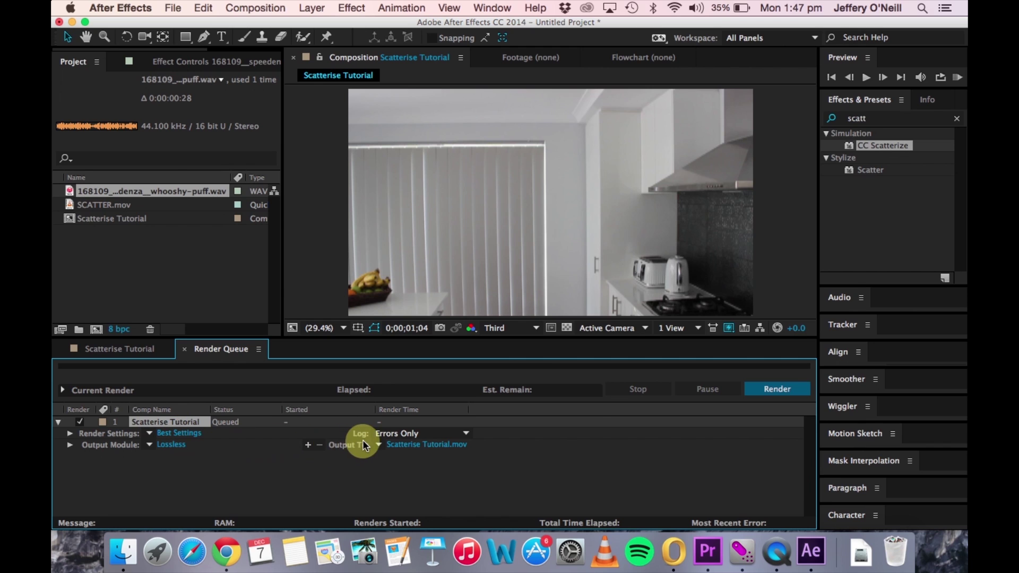
{"action": "left_click", "coordinate": [403, 448]}
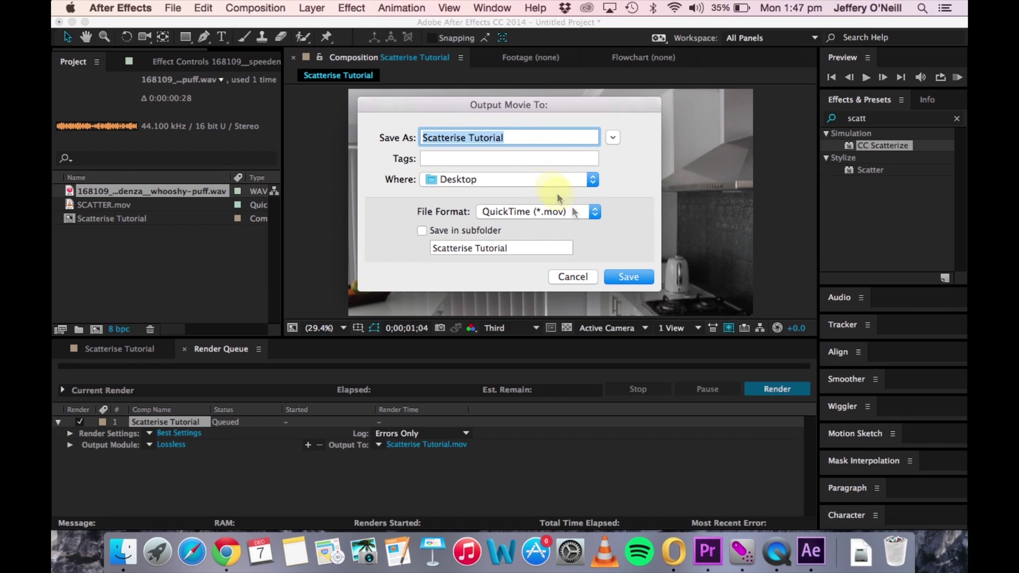
{"action": "left_click", "coordinate": [631, 277]}
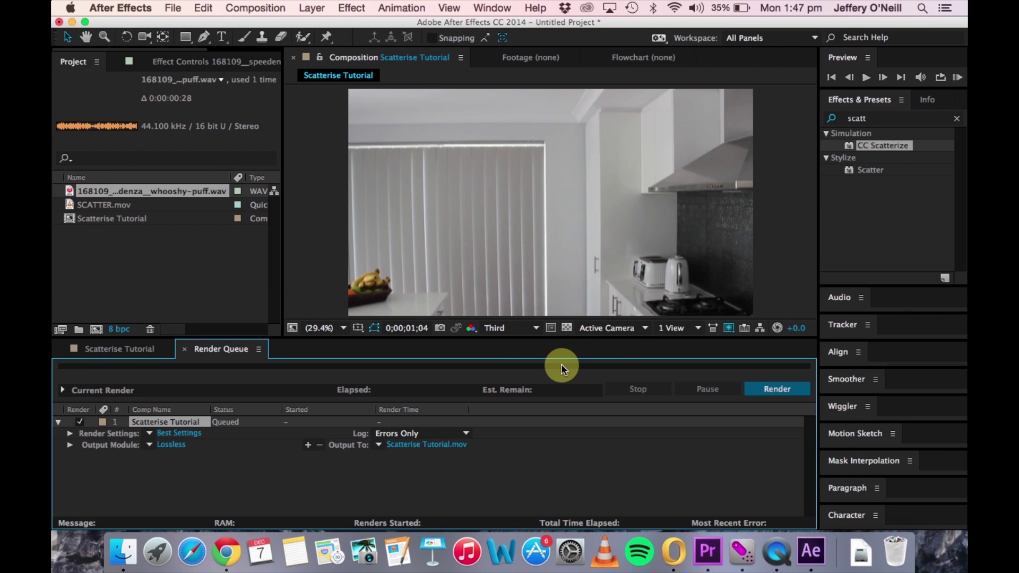
{"action": "left_click", "coordinate": [782, 391]}
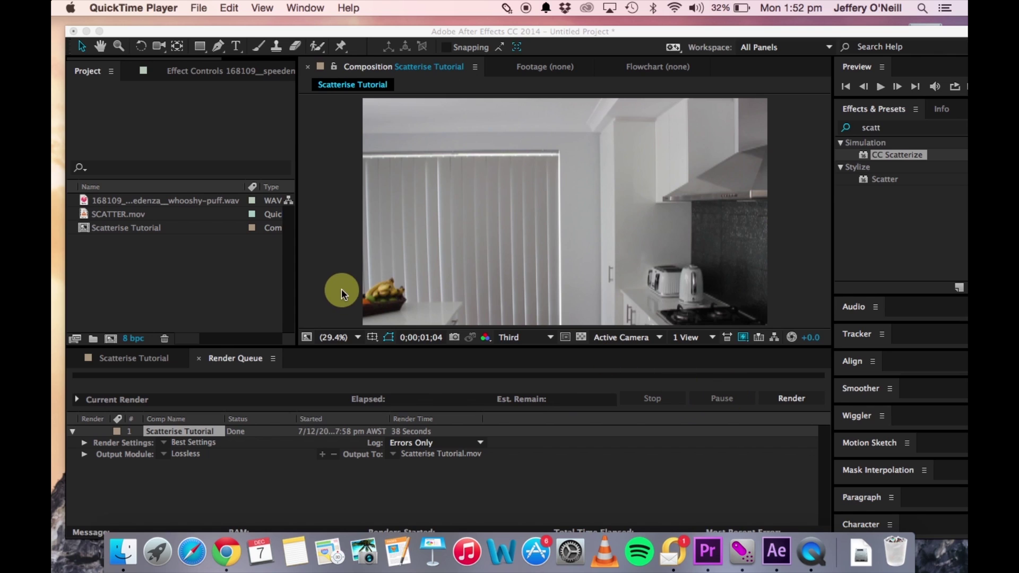
- Hide After Effects and open the rendered Scatterise Tutorial.mov from the desktop in VLC
{"action": "left_click", "coordinate": [364, 36]}
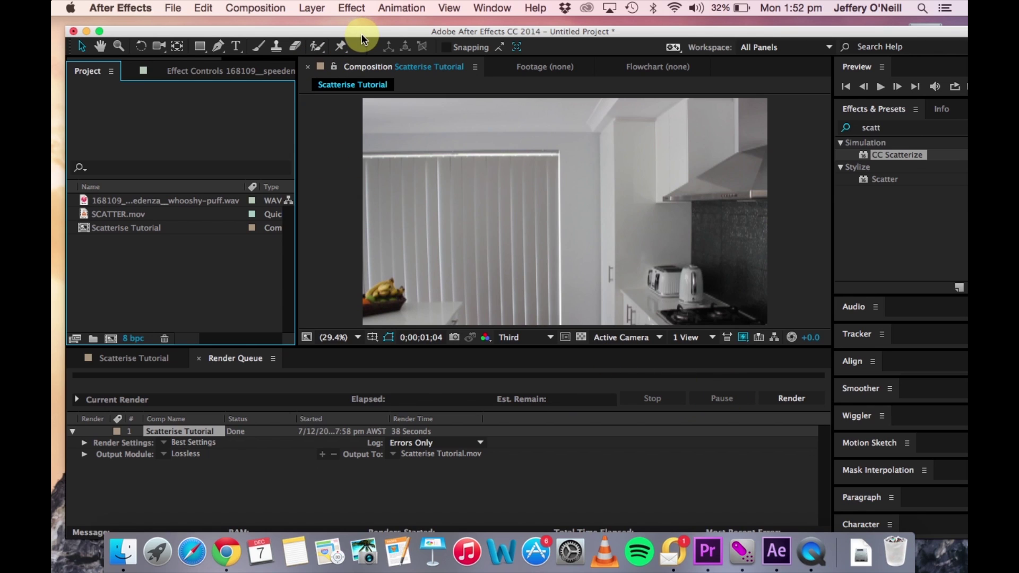
{"action": "key", "text": "super+h"}
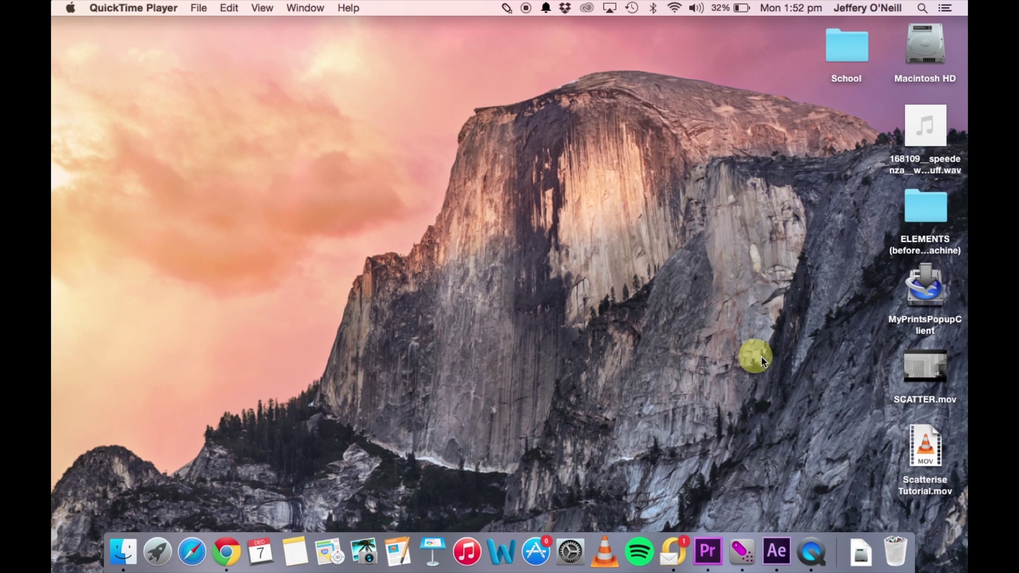
{"action": "left_click", "coordinate": [931, 449]}
{"action": "double_click", "coordinate": [929, 445]}
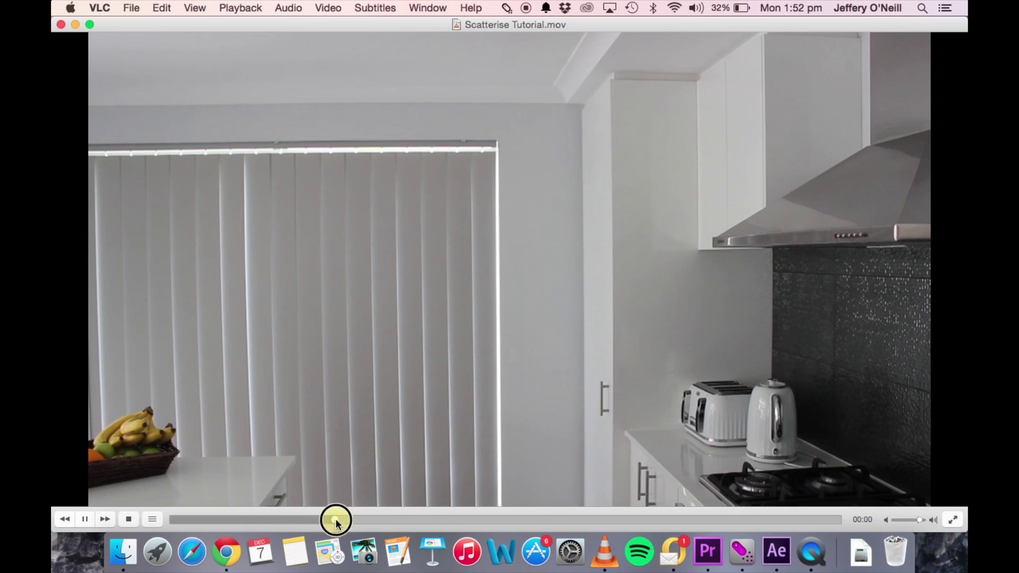
- Replay the rendered movie from its beginning to check the scatter effect, and close the VLC window
{"action": "left_click", "coordinate": [198, 519]}
{"action": "left_click", "coordinate": [173, 520]}
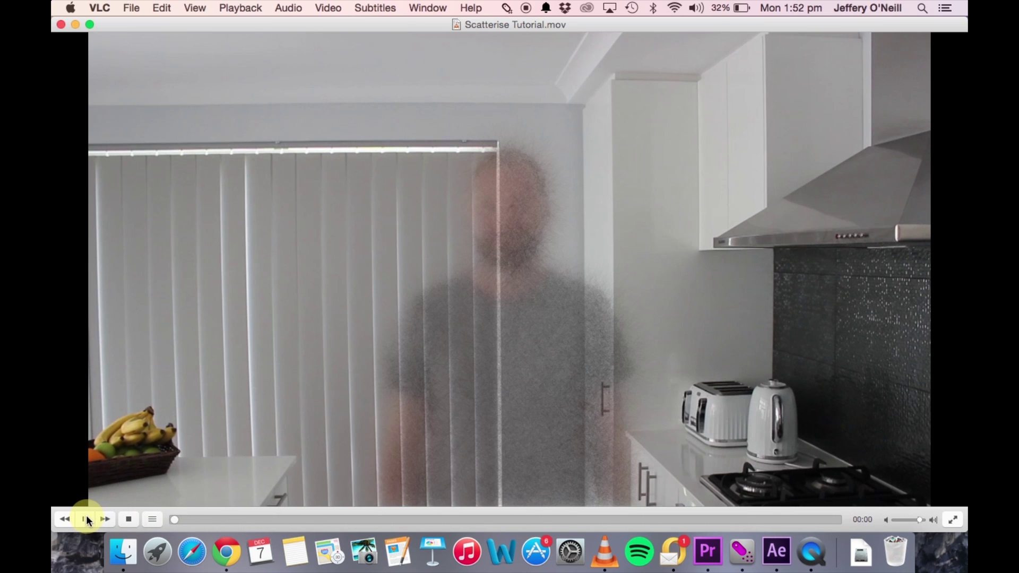
{"action": "left_click", "coordinate": [174, 519]}
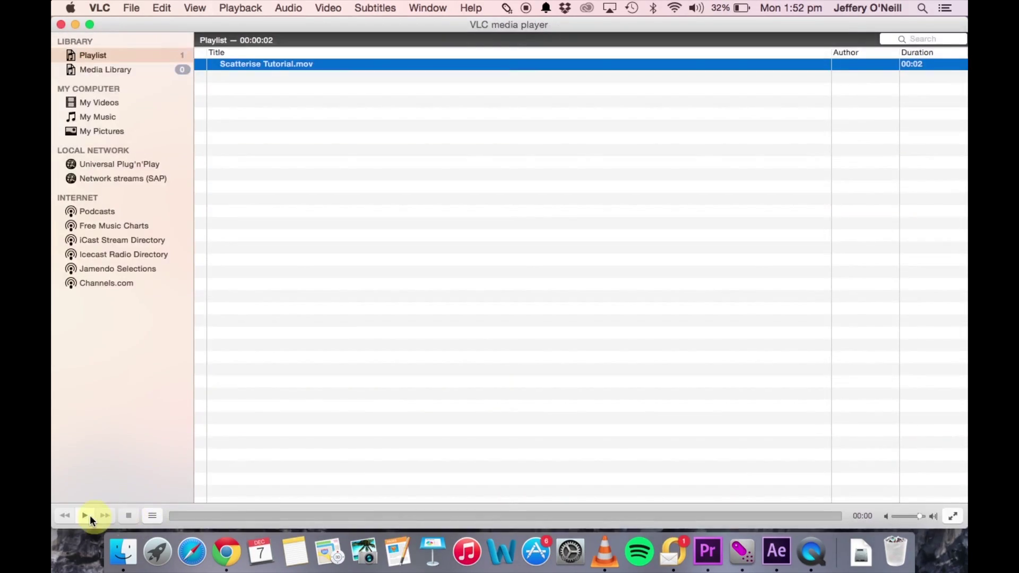
{"action": "left_click", "coordinate": [86, 514]}
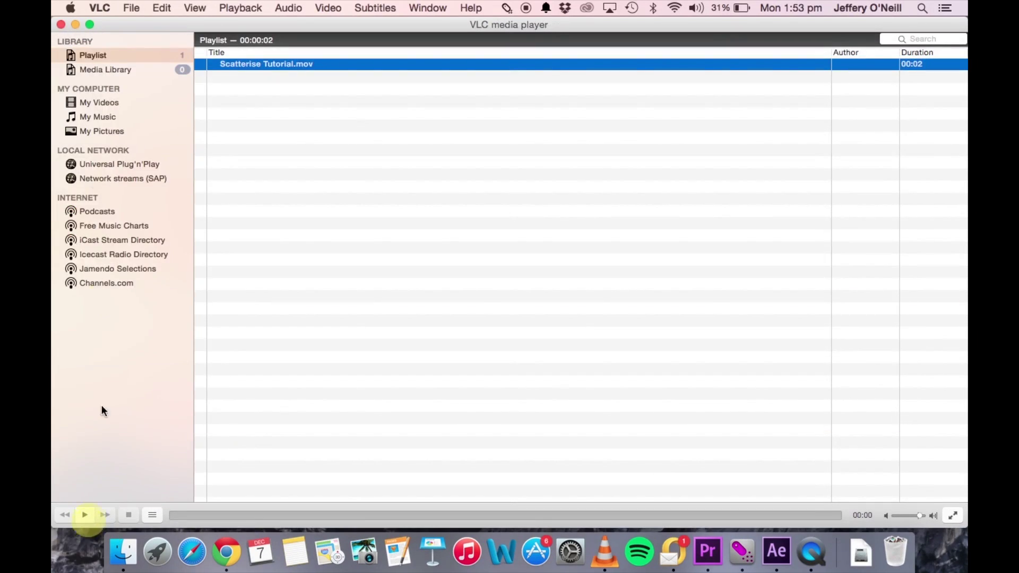
{"action": "left_click", "coordinate": [59, 24]}
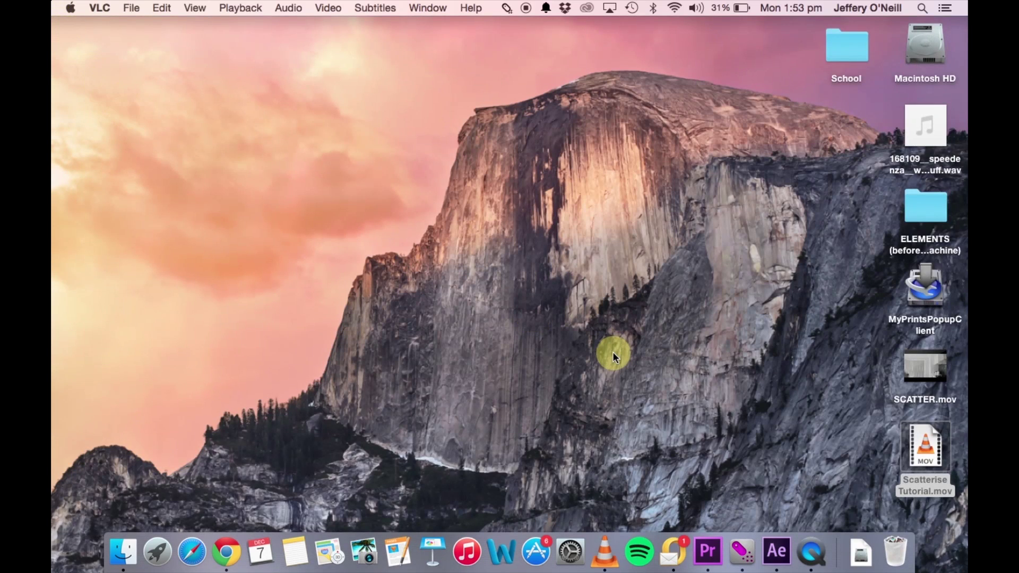